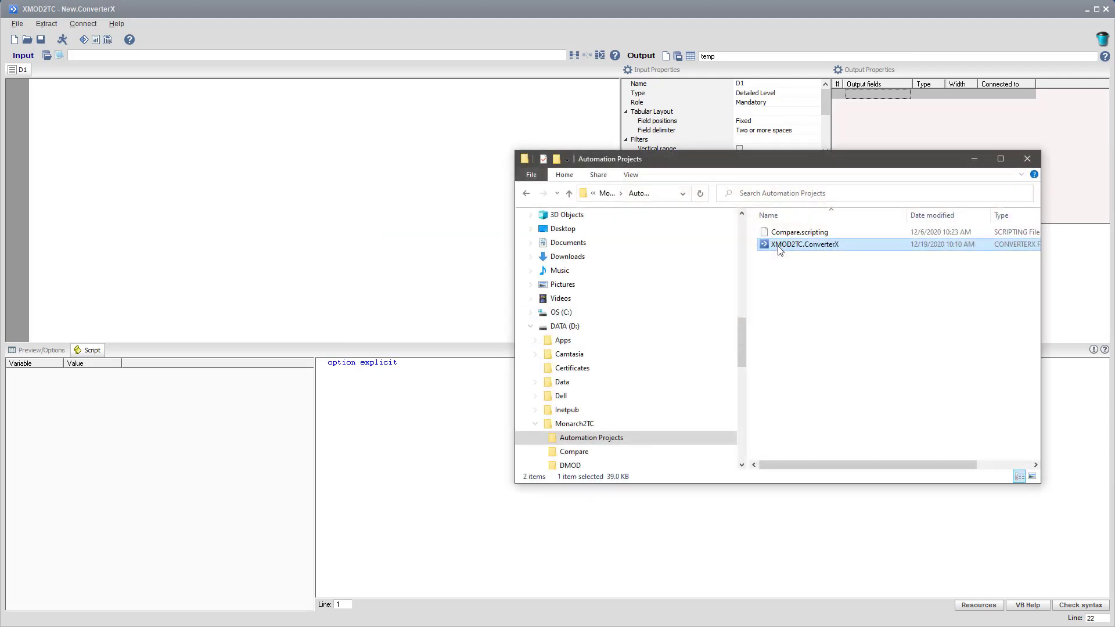
Open the XMOD2TC.ConverterX project from the D:\Monarch2TC\Automation Projects folder
drag(779, 250, 370, 185)
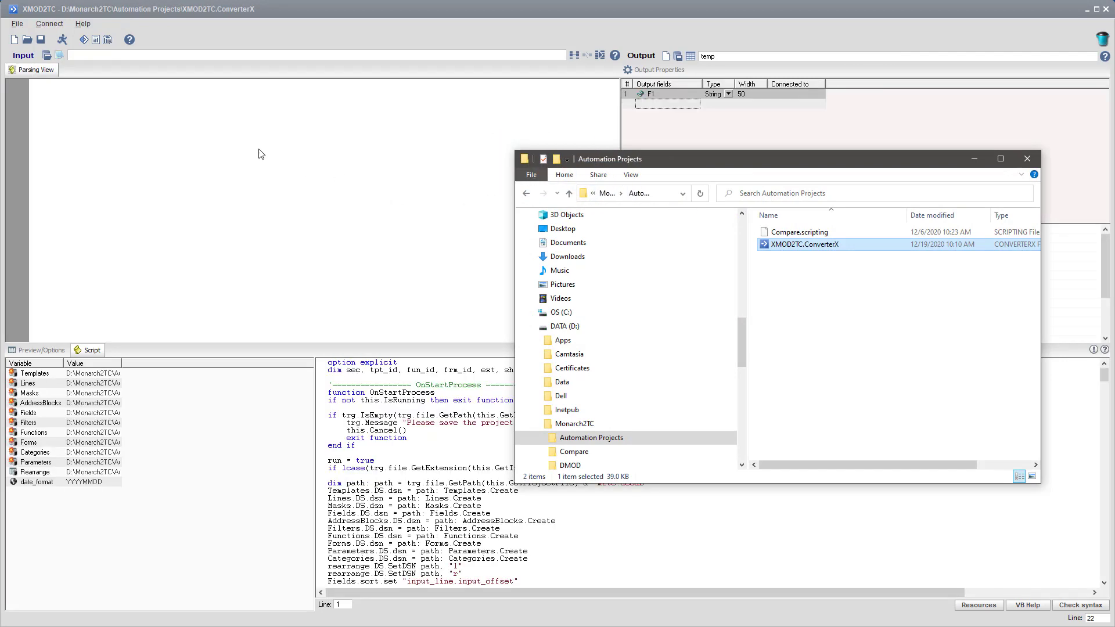
click(27, 40)
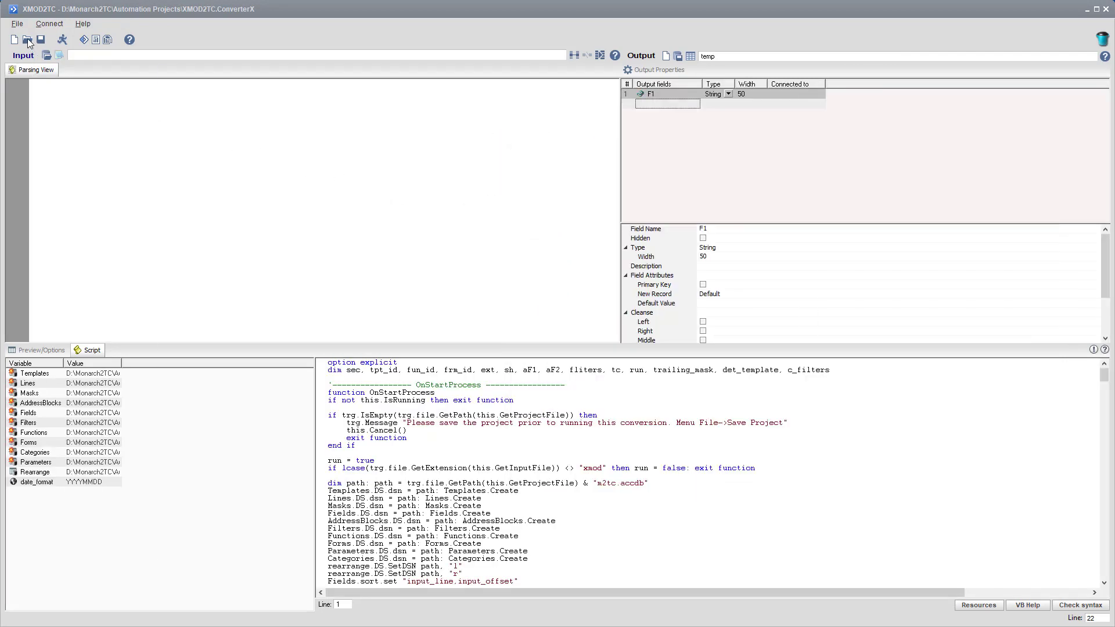
key(Escape)
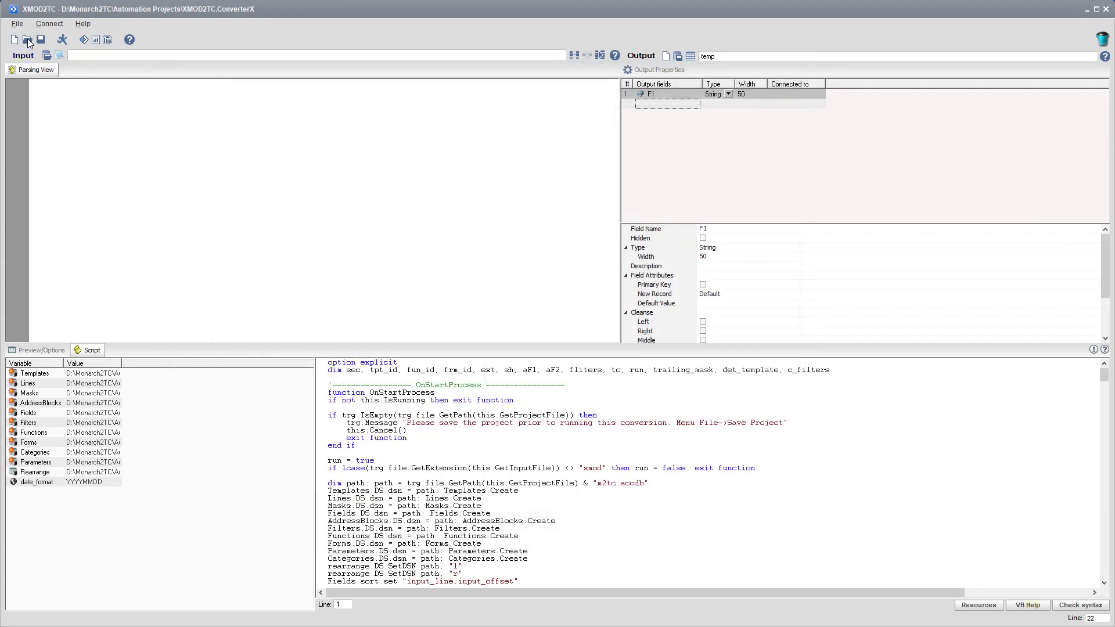
click(18, 23)
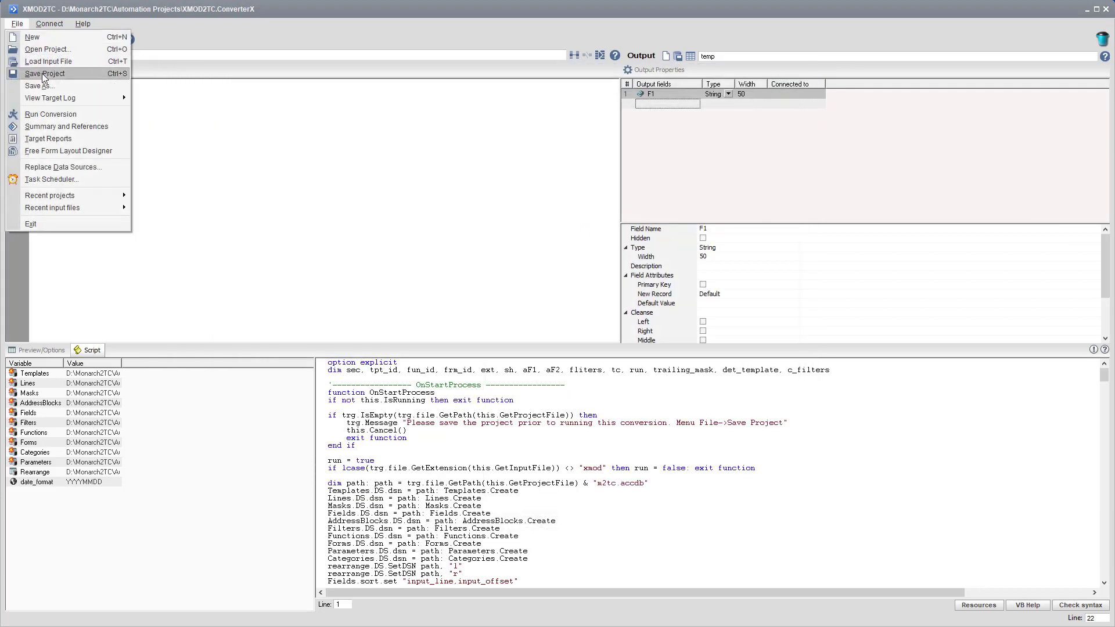
mouse_move(74, 195)
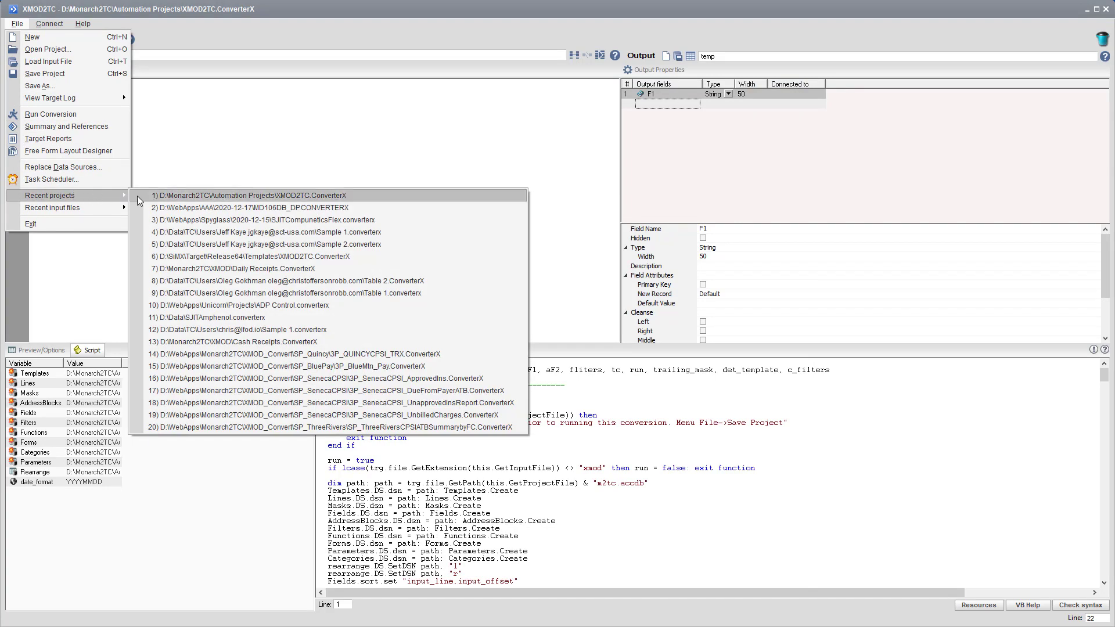
click(193, 196)
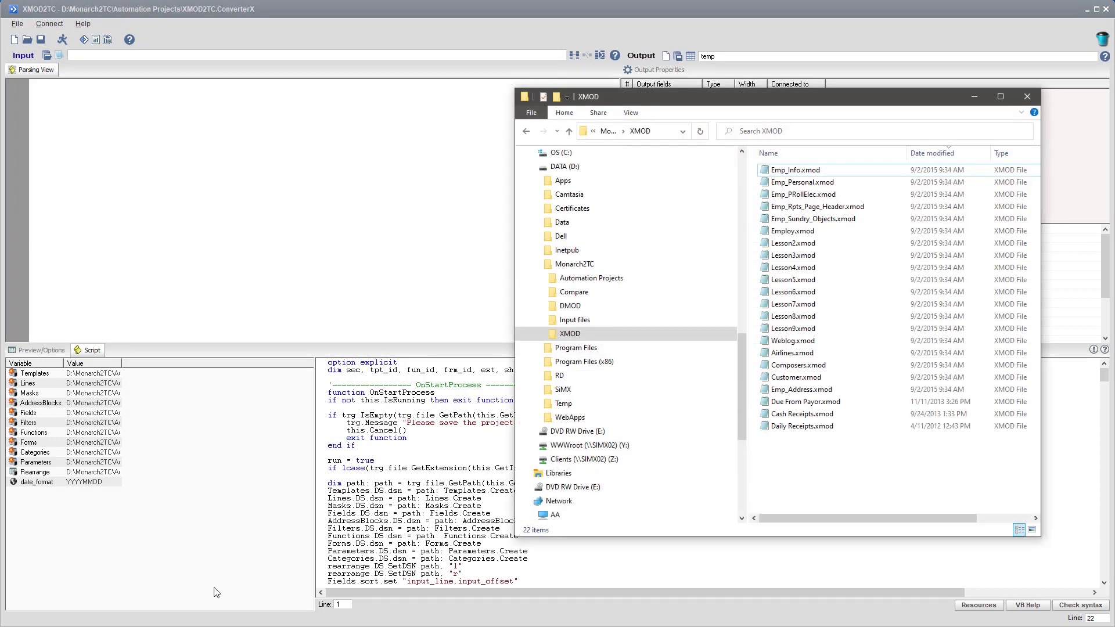
Load Daily Receipts.xmod from the D:\Monarch2TC\XMOD folder as the project's input file
drag(774, 428, 399, 279)
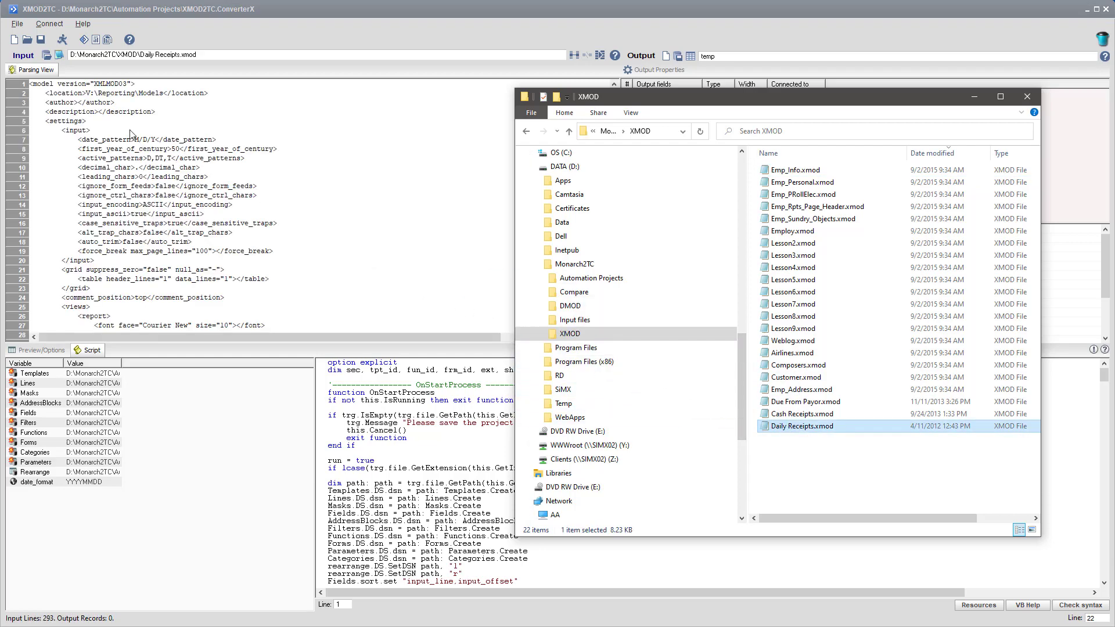
click(46, 57)
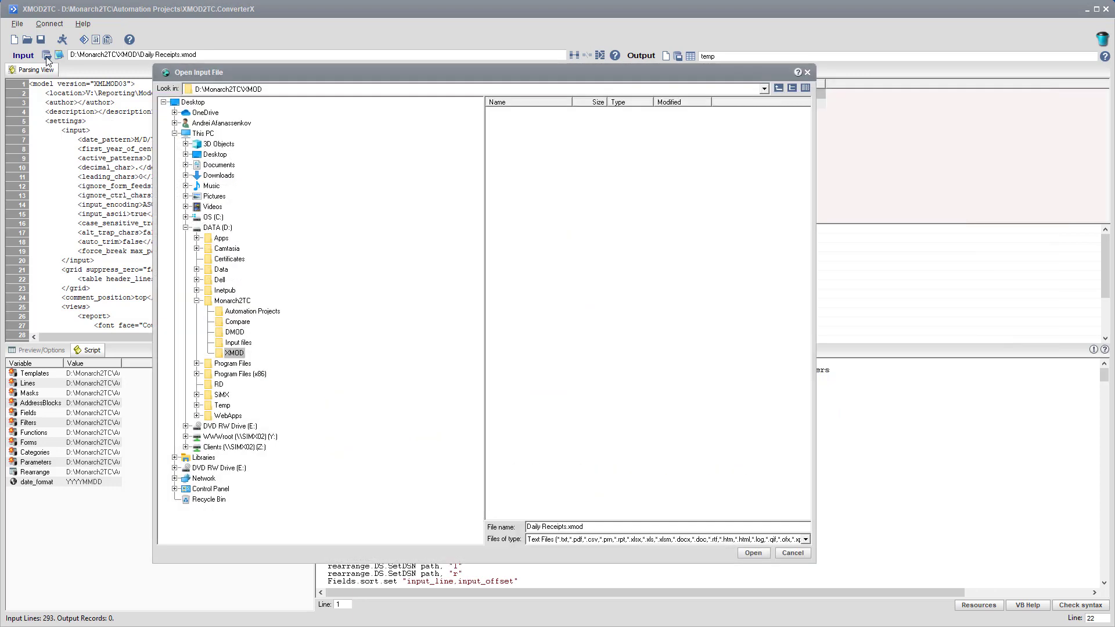
key(Escape)
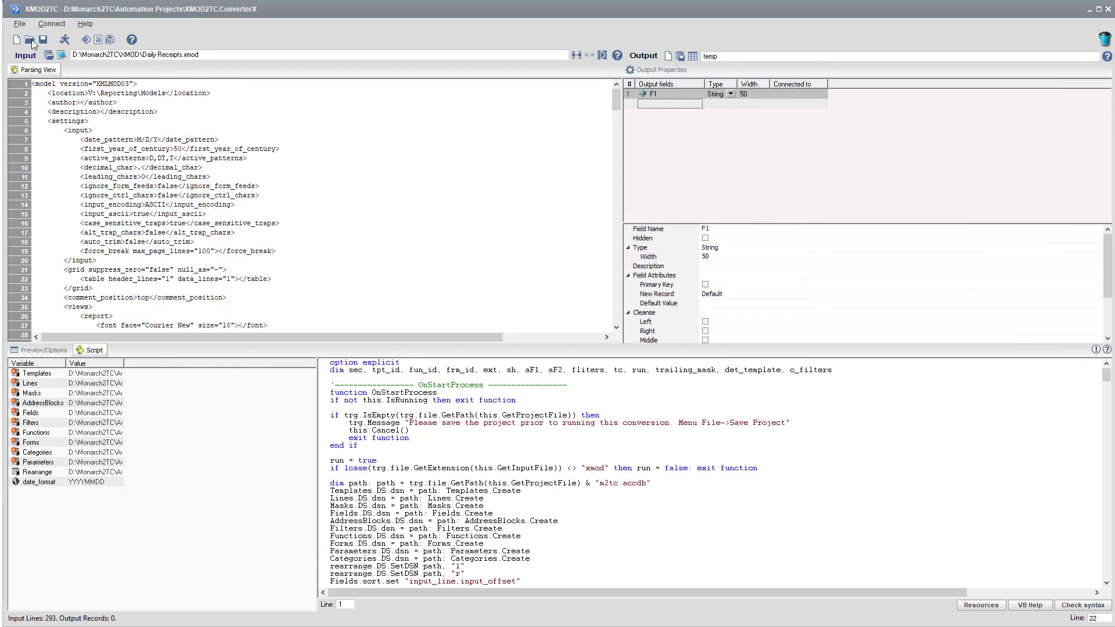
click(19, 24)
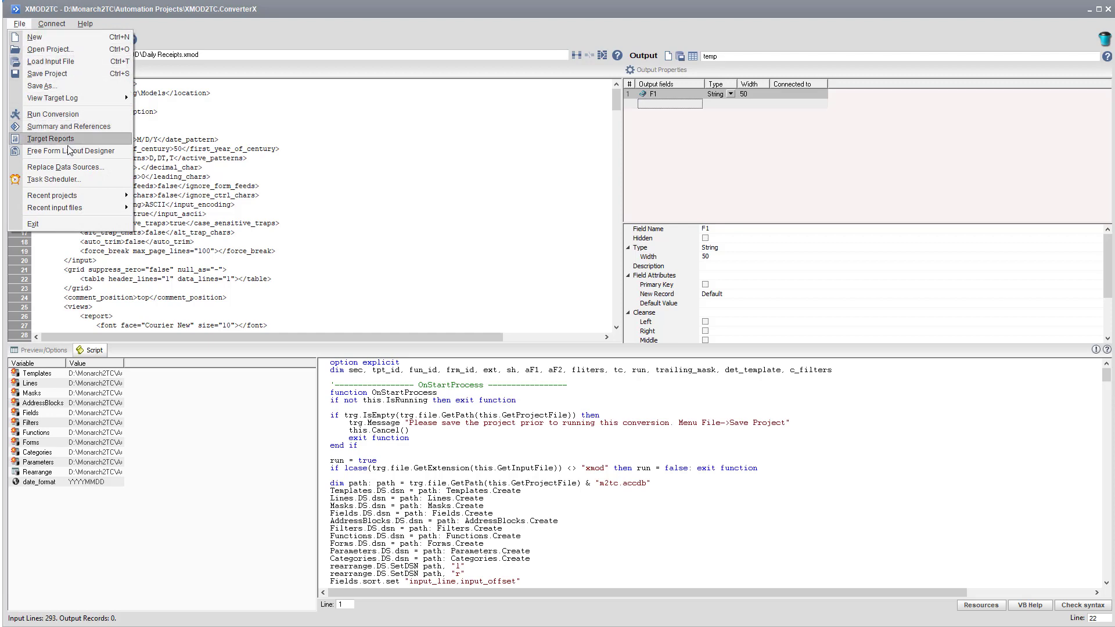
mouse_move(85, 208)
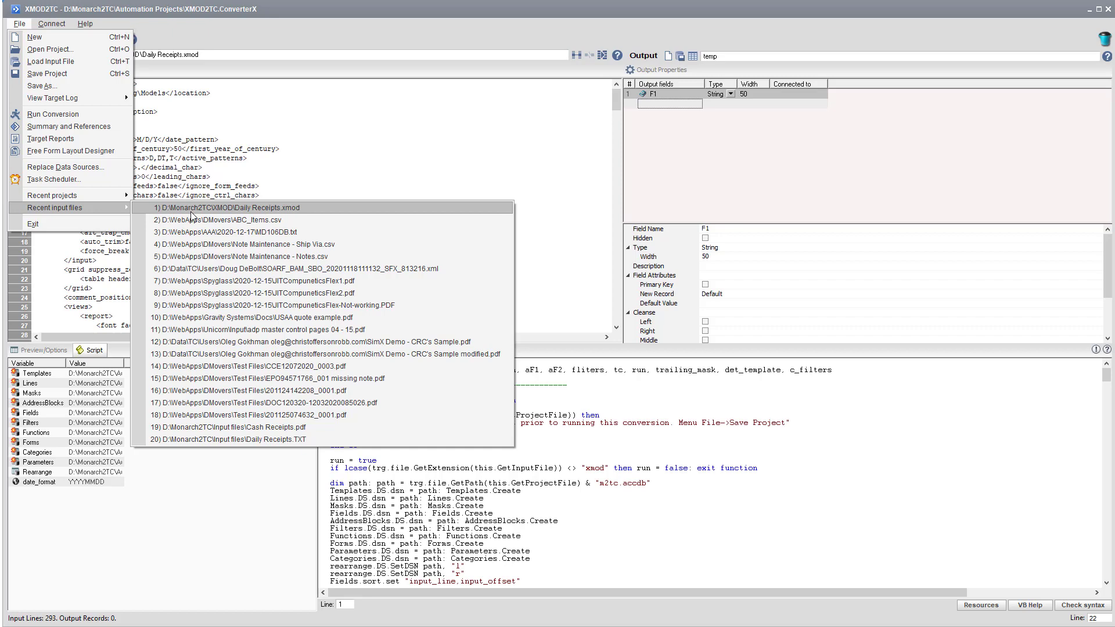
click(190, 213)
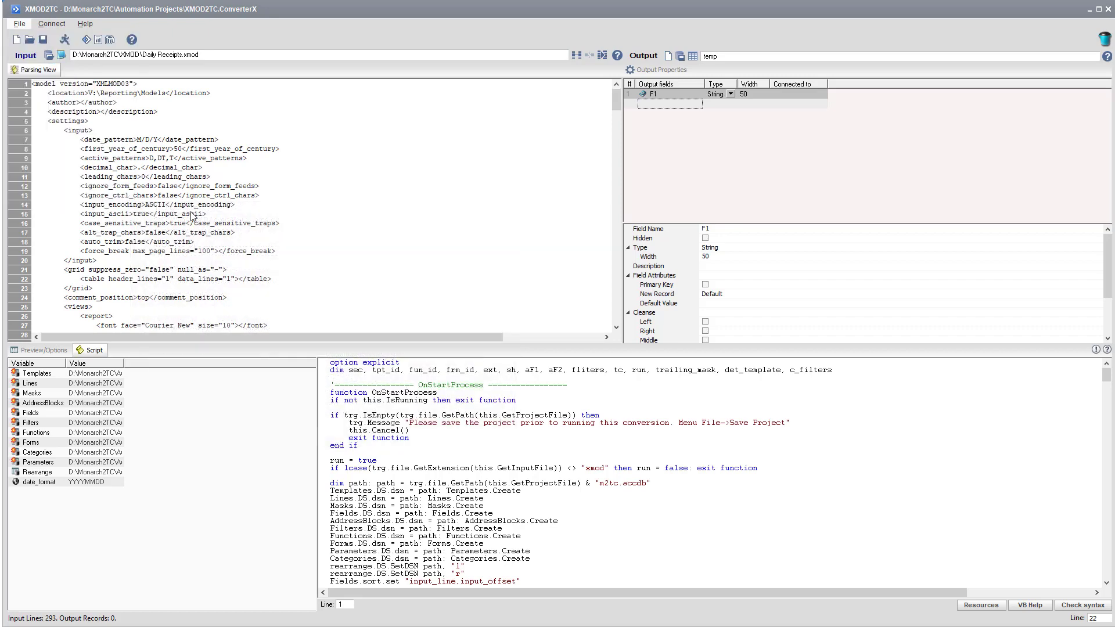
Run the conversion of Daily Receipts.xmod and select the generated Daily Receipts.ConverterX in the XMOD folder
click(66, 40)
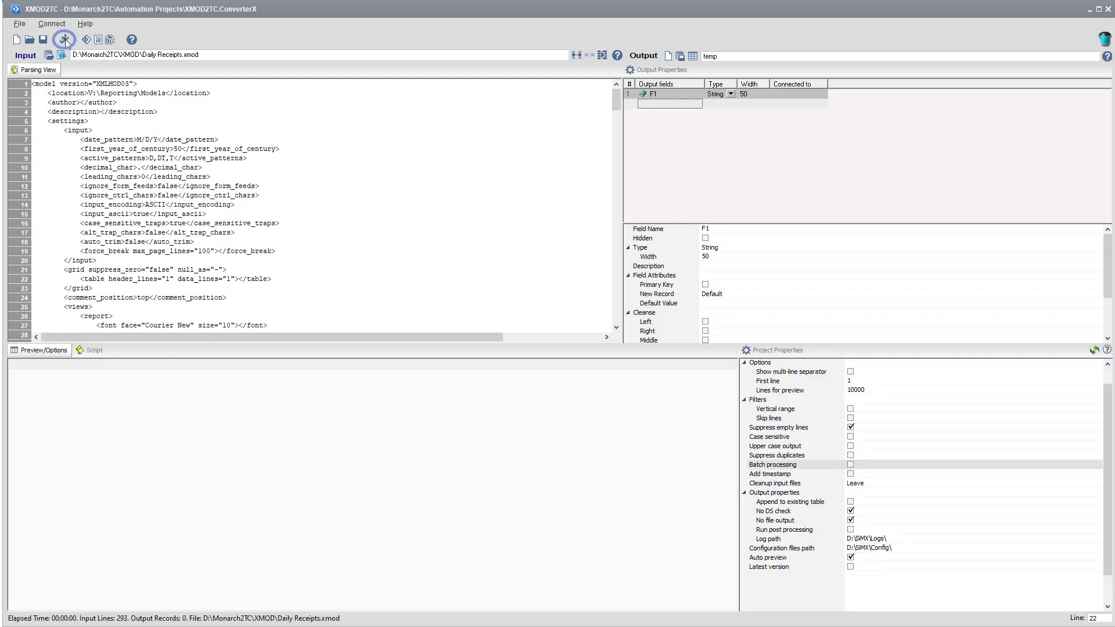
key(alt+Tab)
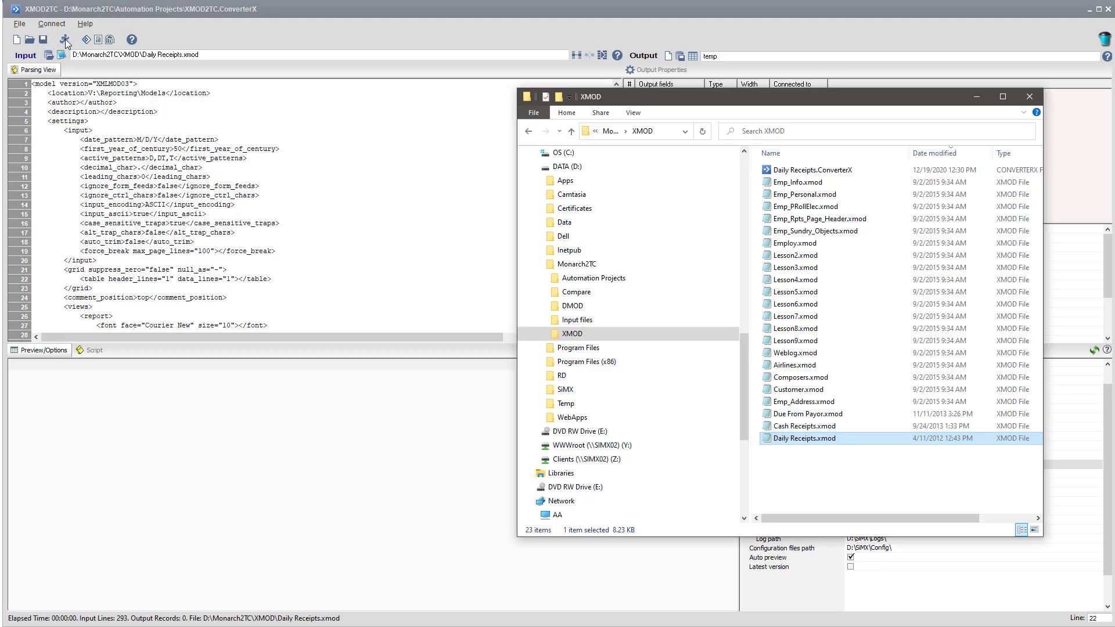
click(817, 170)
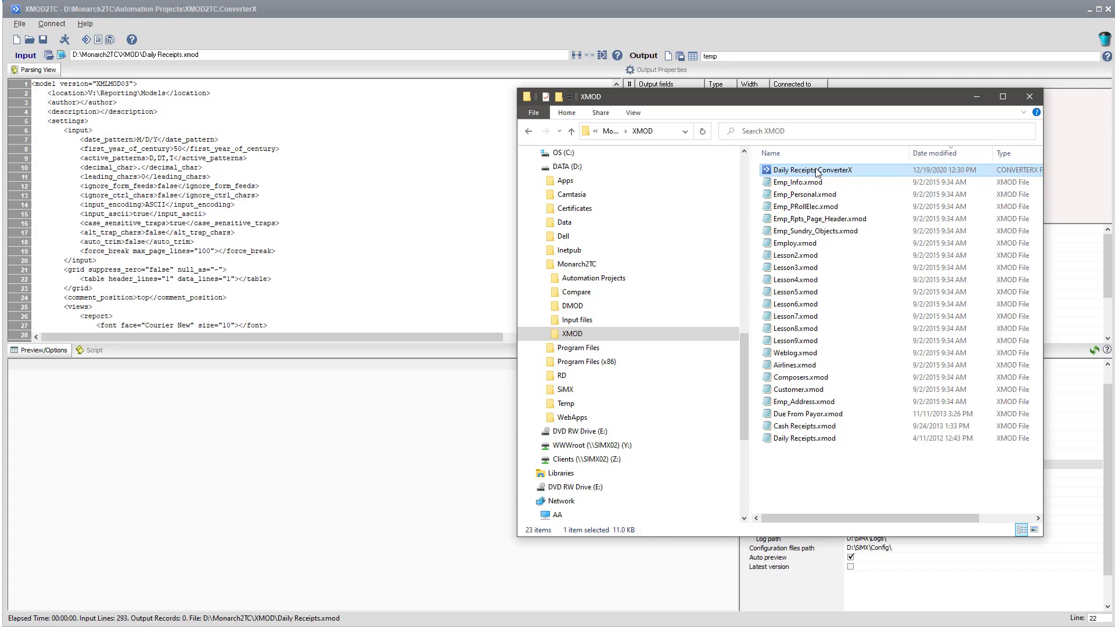
Enable batch processing with batch folder D:\Monarch2TC\XMOD\ and include files *.xmod, and run the conversion
key(alt+Tab)
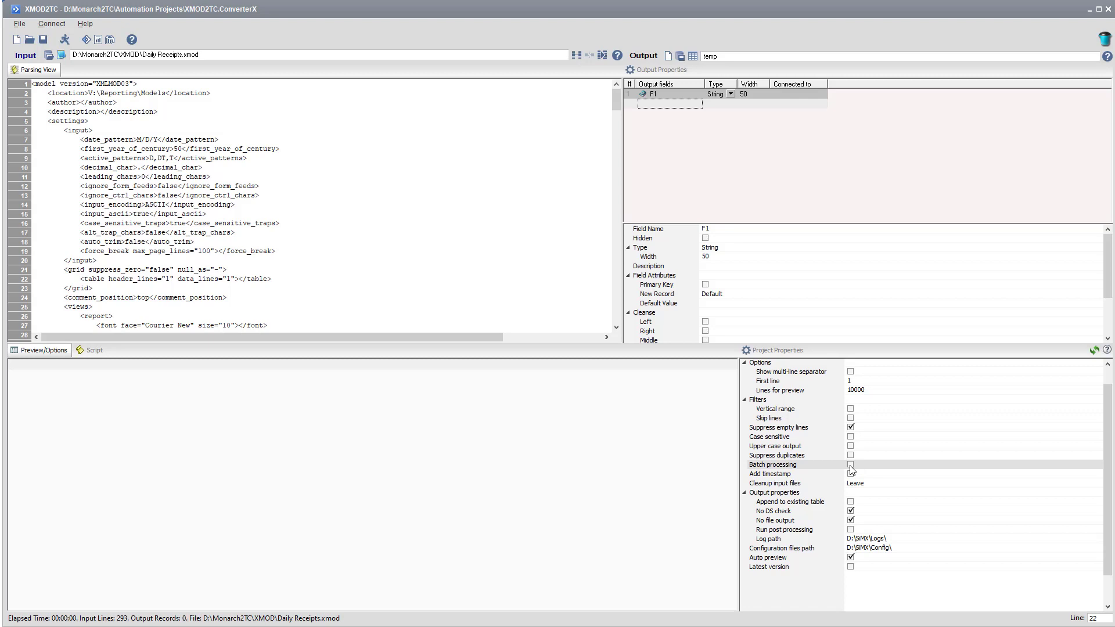
click(850, 465)
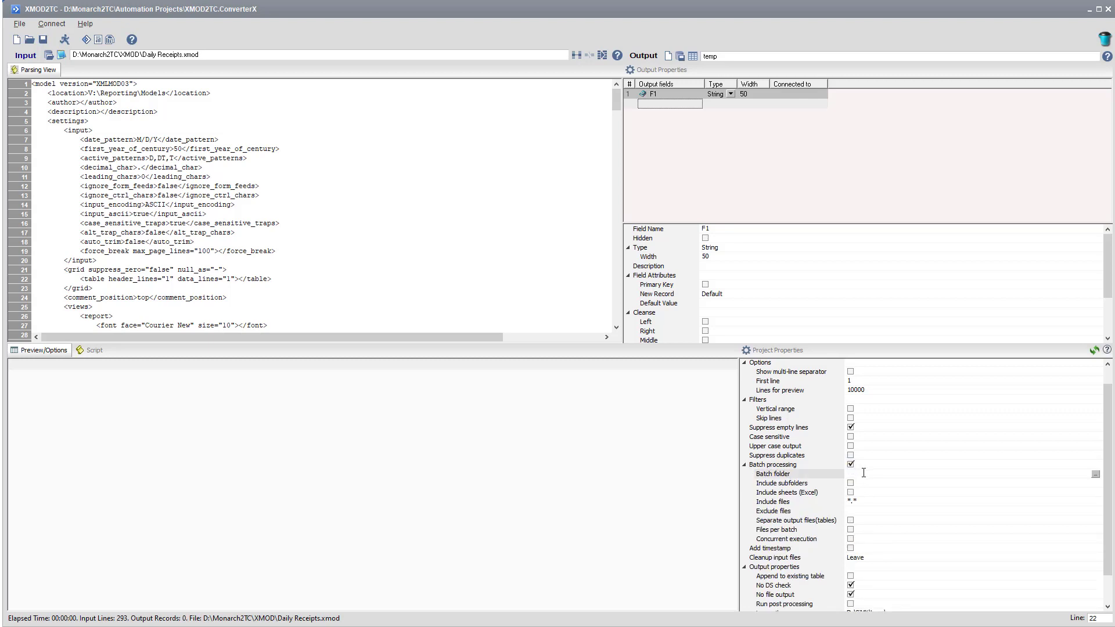
text(D:\Monarch2TC\XMOD)
text(\)
click(868, 501)
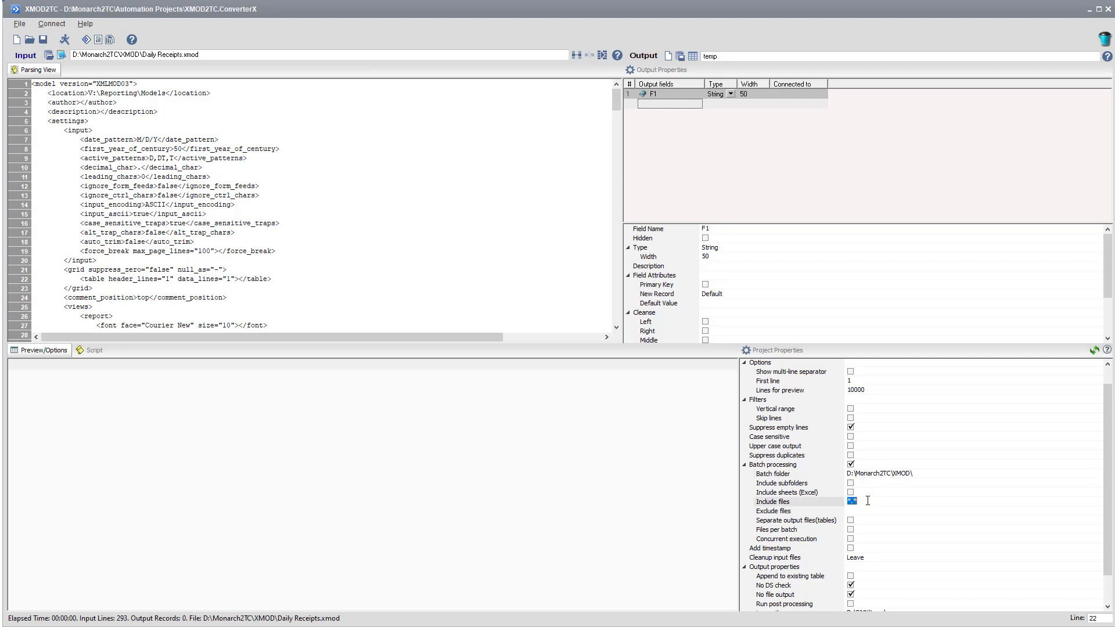
text(xmod)
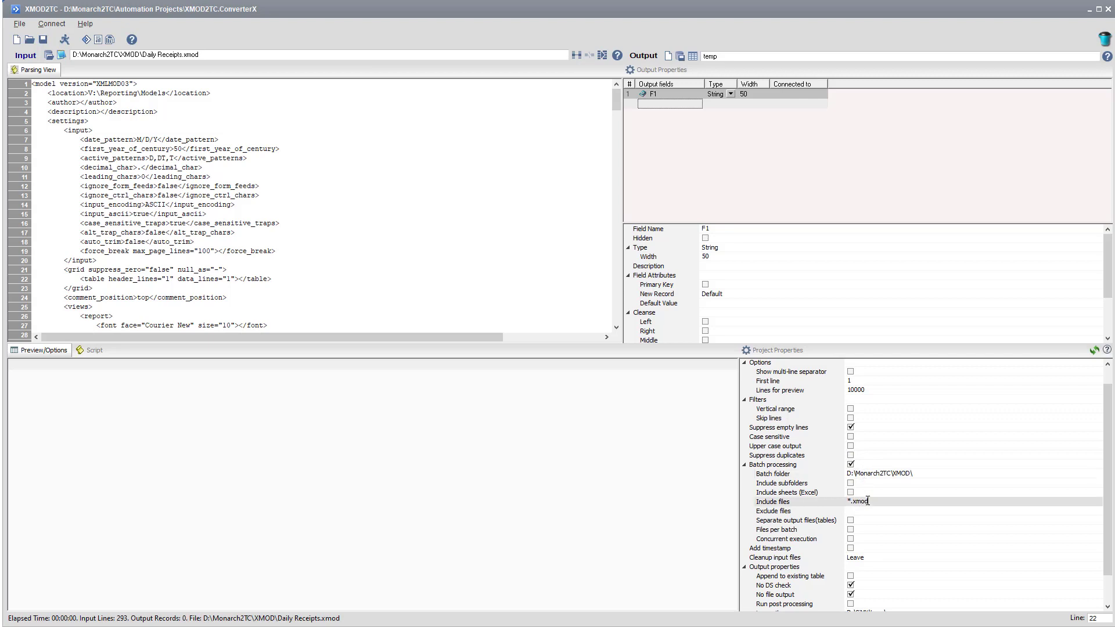
click(66, 41)
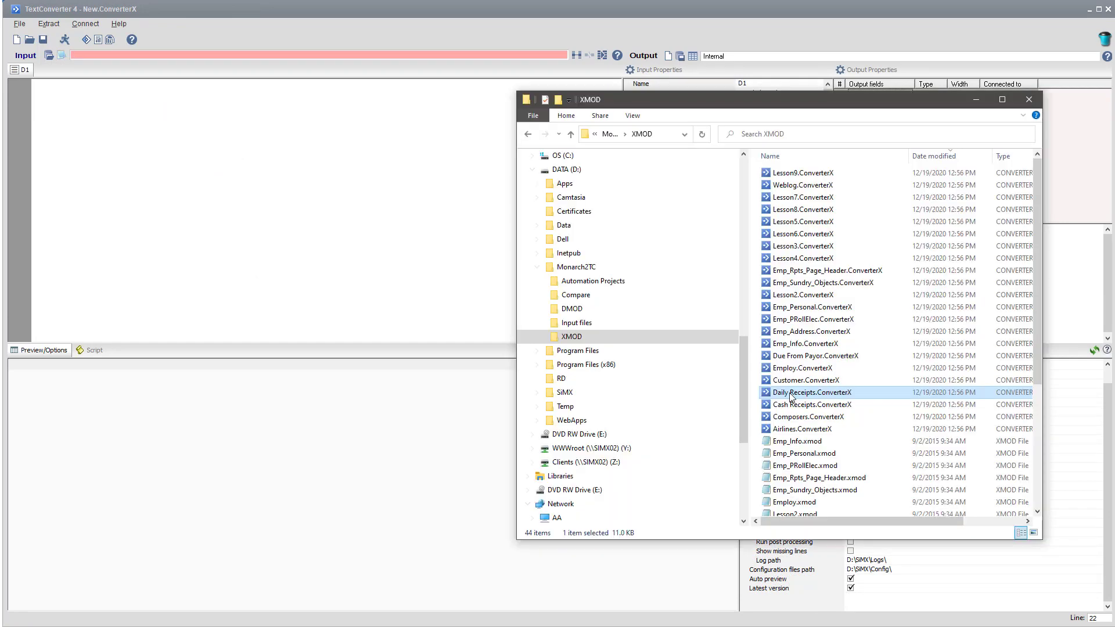
Open Daily Receipts.ConverterX in TextConverter 4 and load Daily Receipts.TXT from the Input files folder as its input
drag(790, 395, 366, 255)
drag(365, 252, 365, 252)
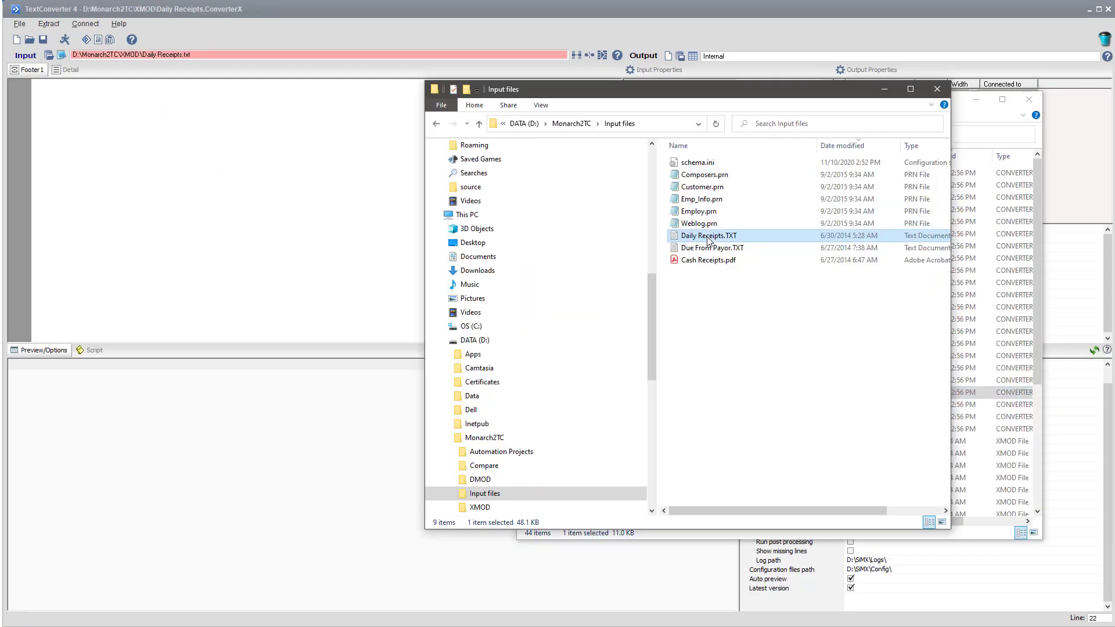
drag(708, 240, 250, 218)
click(884, 89)
click(976, 99)
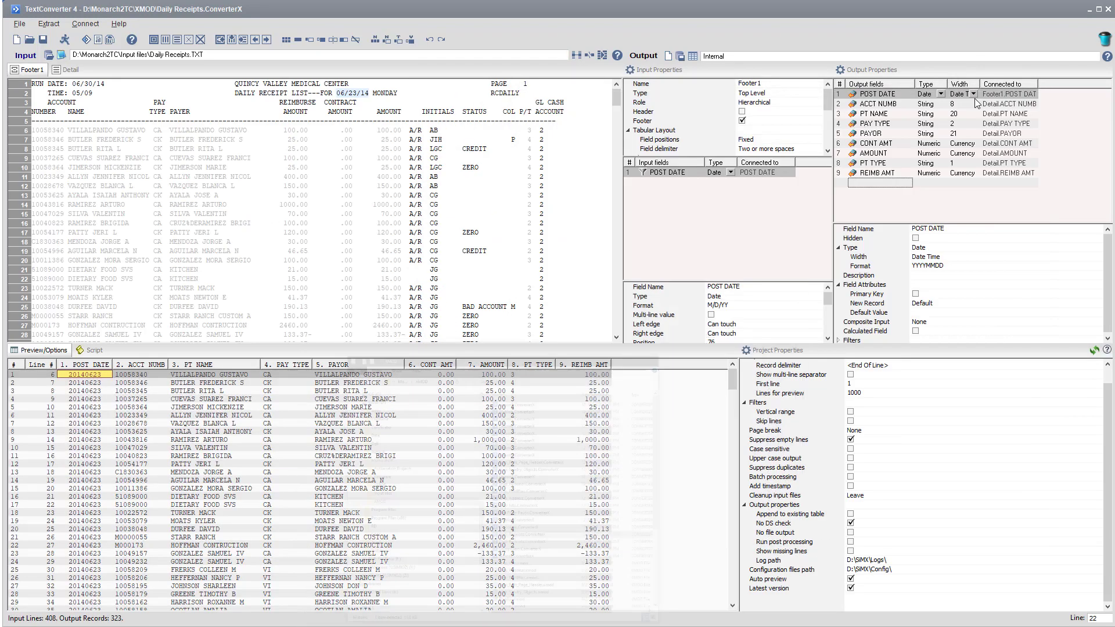
Set the output to D:\Monarch2TC\Compare\Daily Receipts TC.csv and run the conversion
click(681, 57)
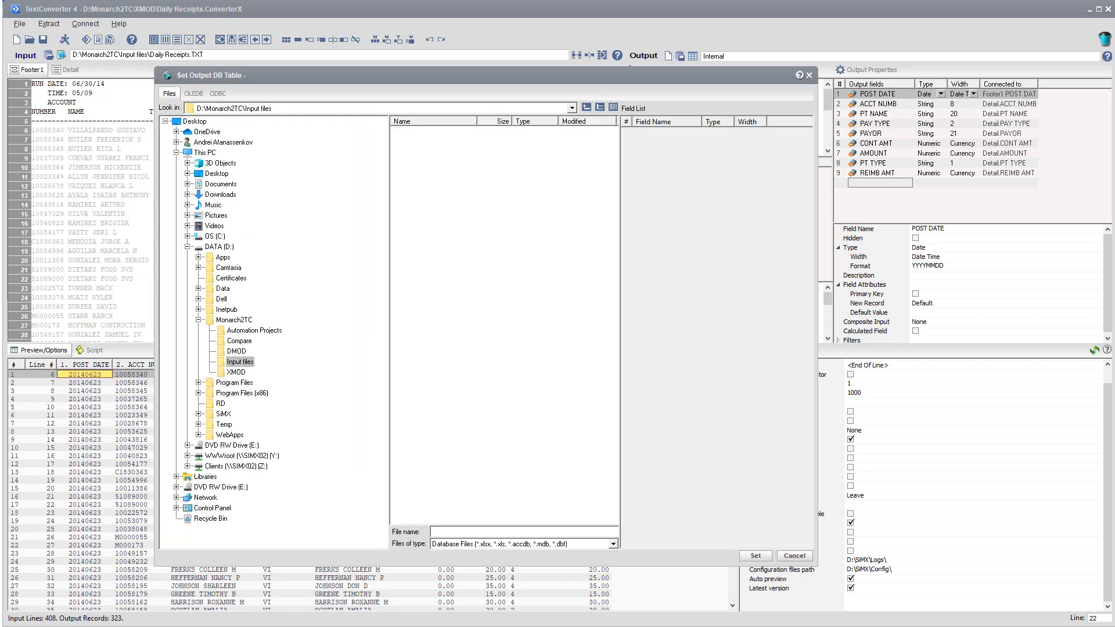
key(Escape)
double_click(714, 56)
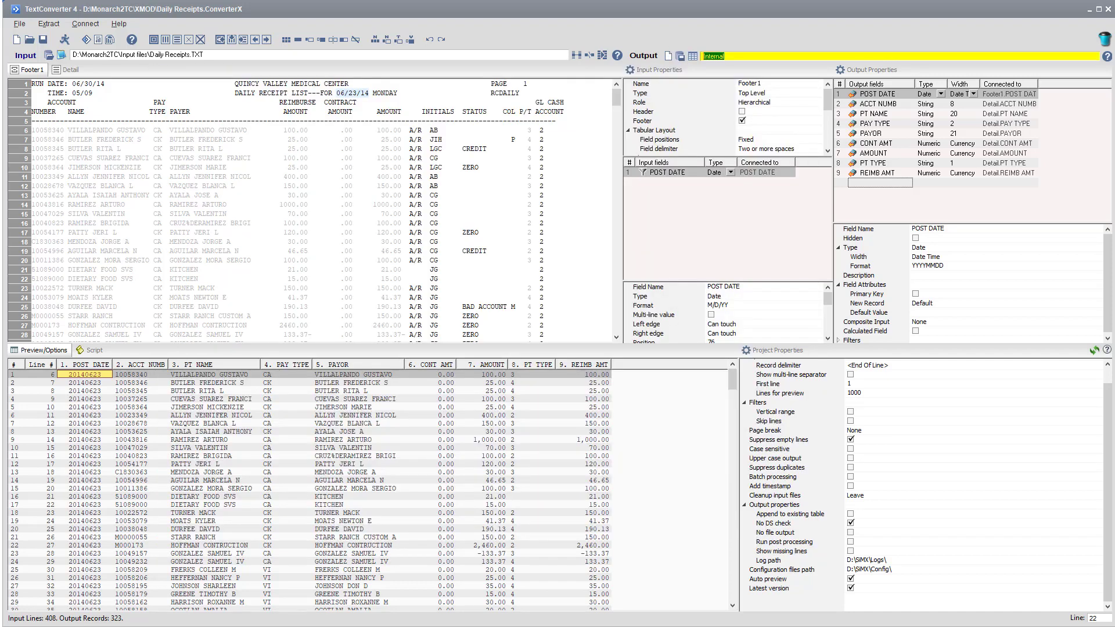
text(D:\Monarch2TC\Compare\Daily Receipts TC.csv)
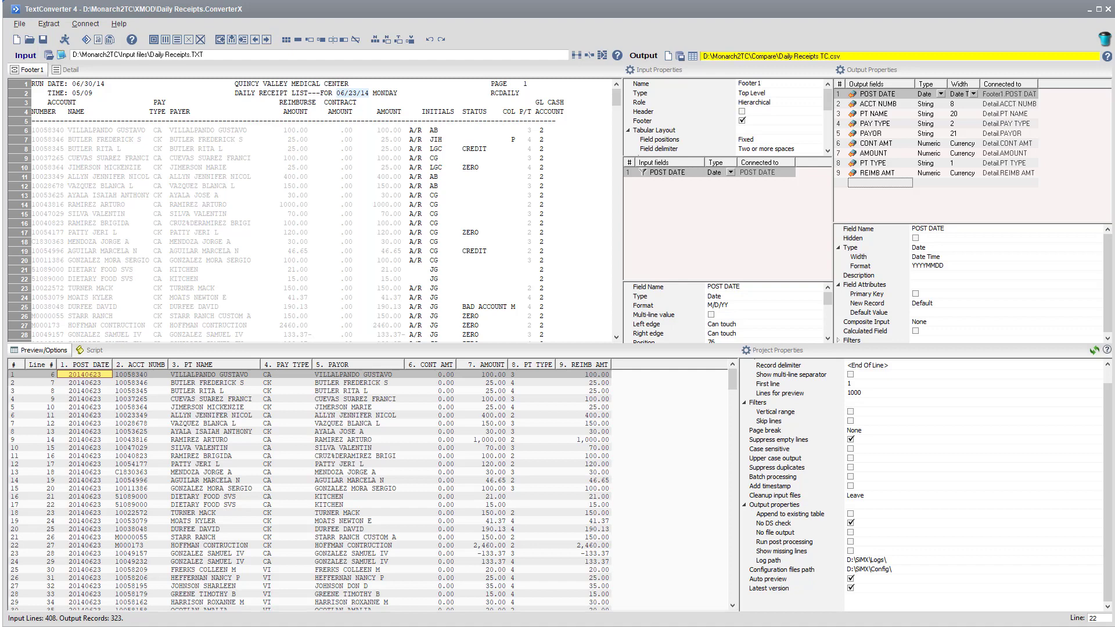
key(Return)
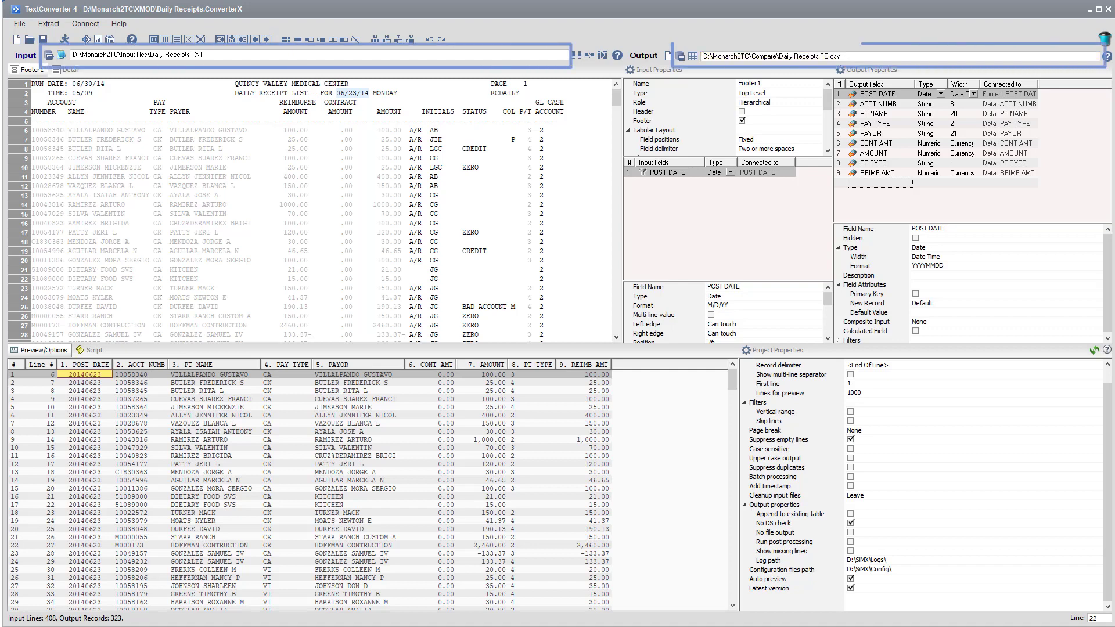
click(62, 37)
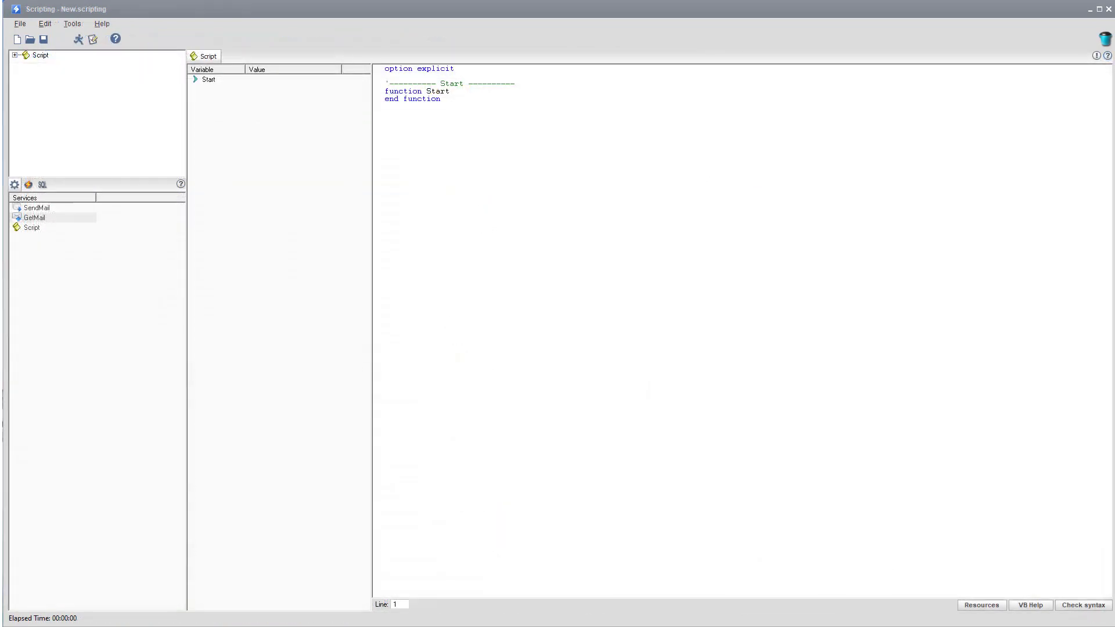
Open Compare.scripting from the Automation Projects folder in the Scripting application
key(alt+Tab)
drag(791, 159, 463, 208)
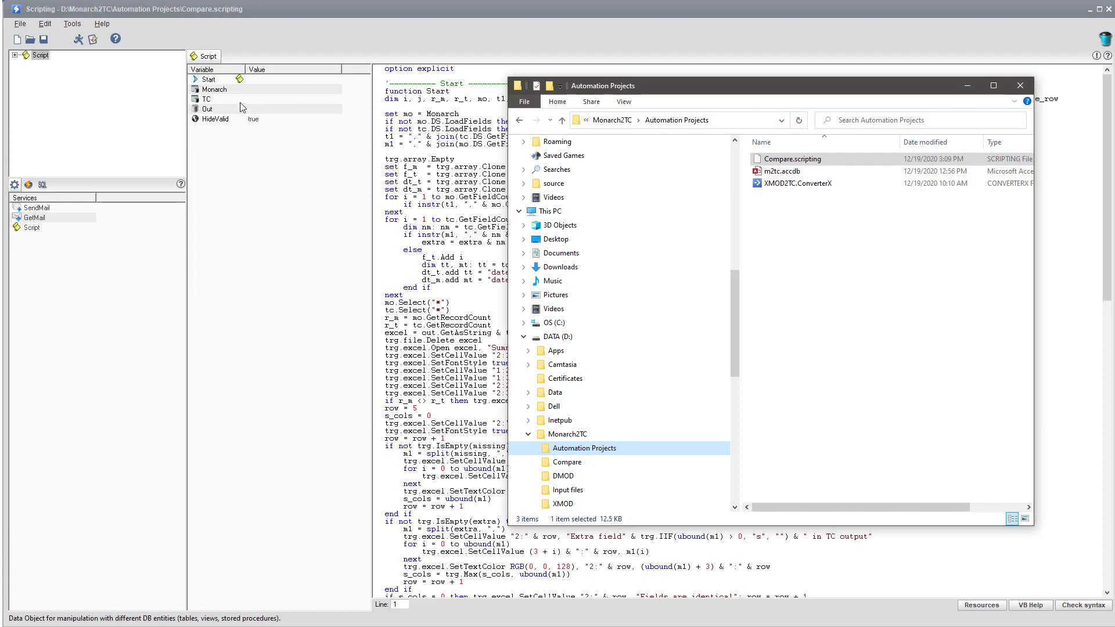
click(212, 110)
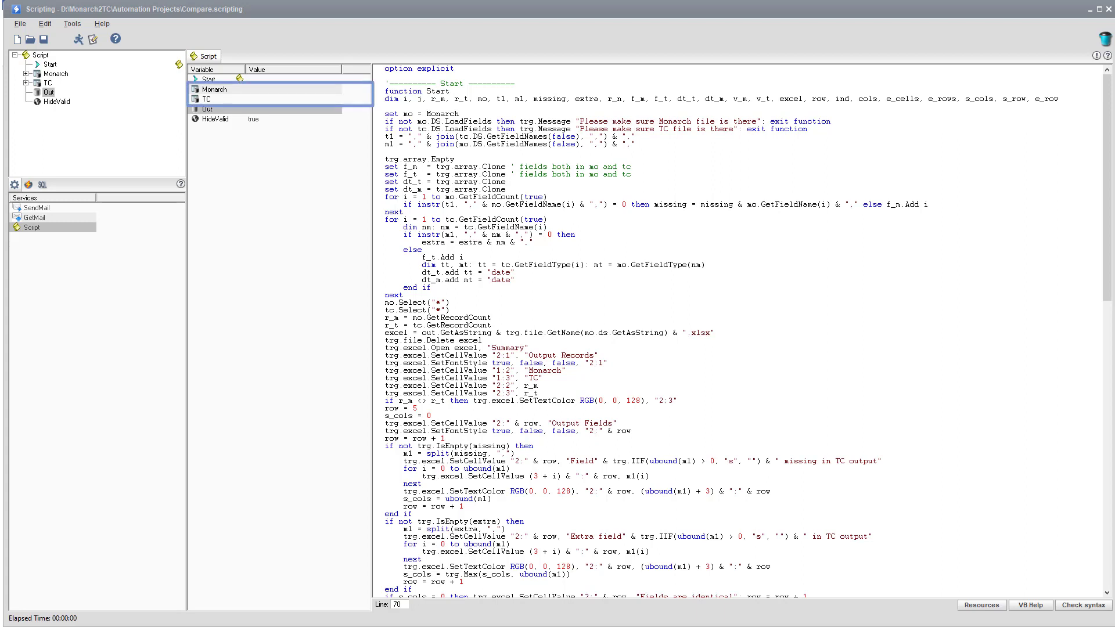
Set the Monarch variable to Daily Receipts Monarch.csv and the TC variable to Daily Receipts TC.csv, both from D:\Monarch2TC\Compare
click(302, 90)
key(ctrl+v)
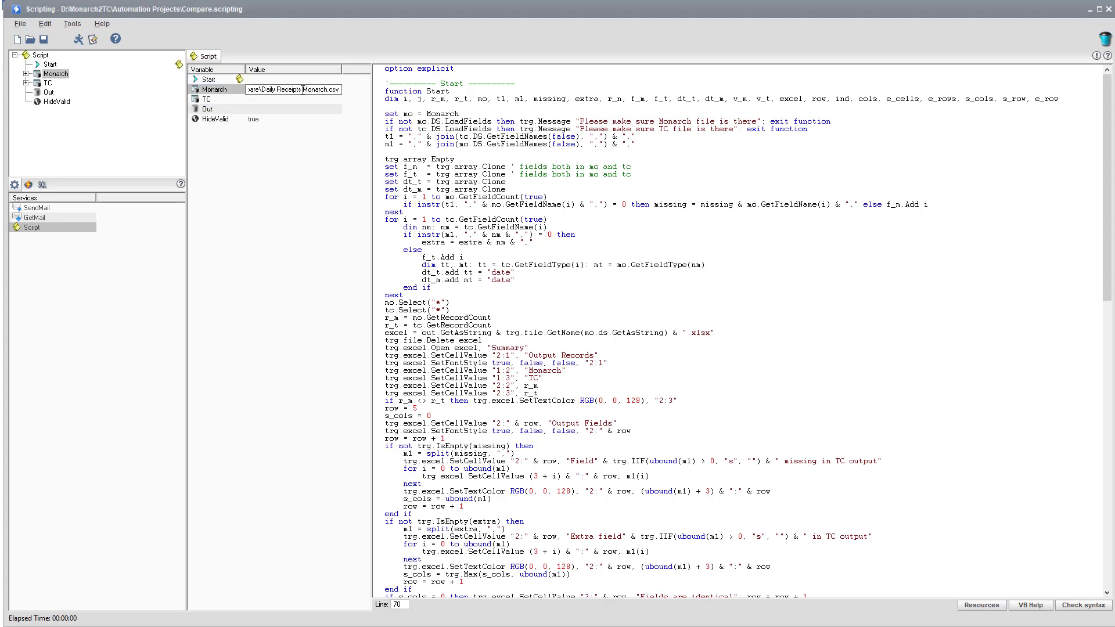
click(198, 101)
double_click(197, 105)
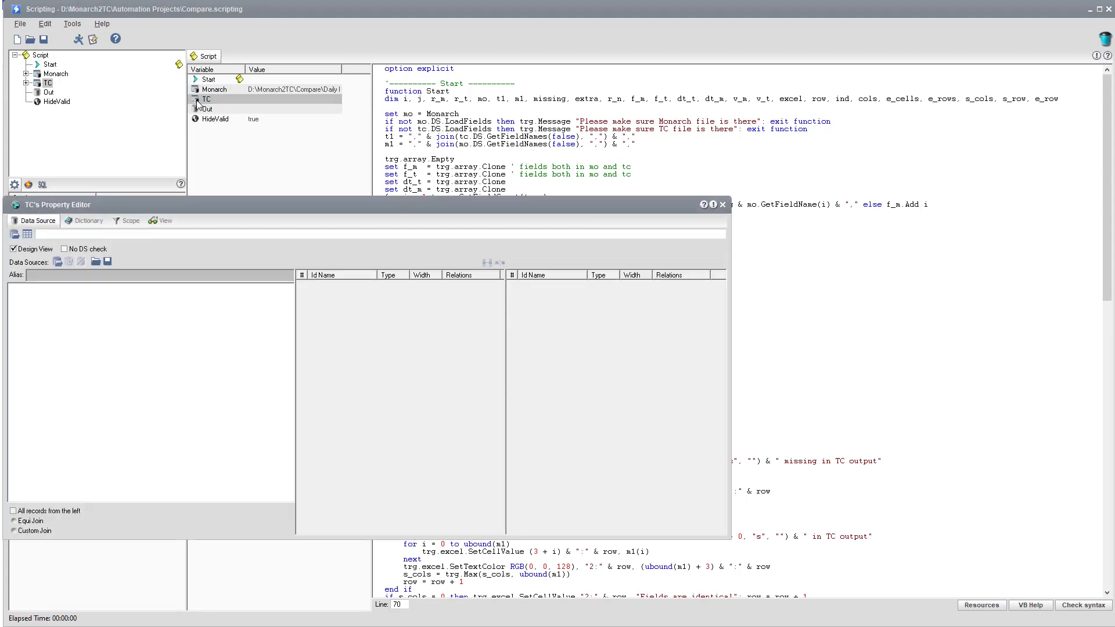
click(15, 234)
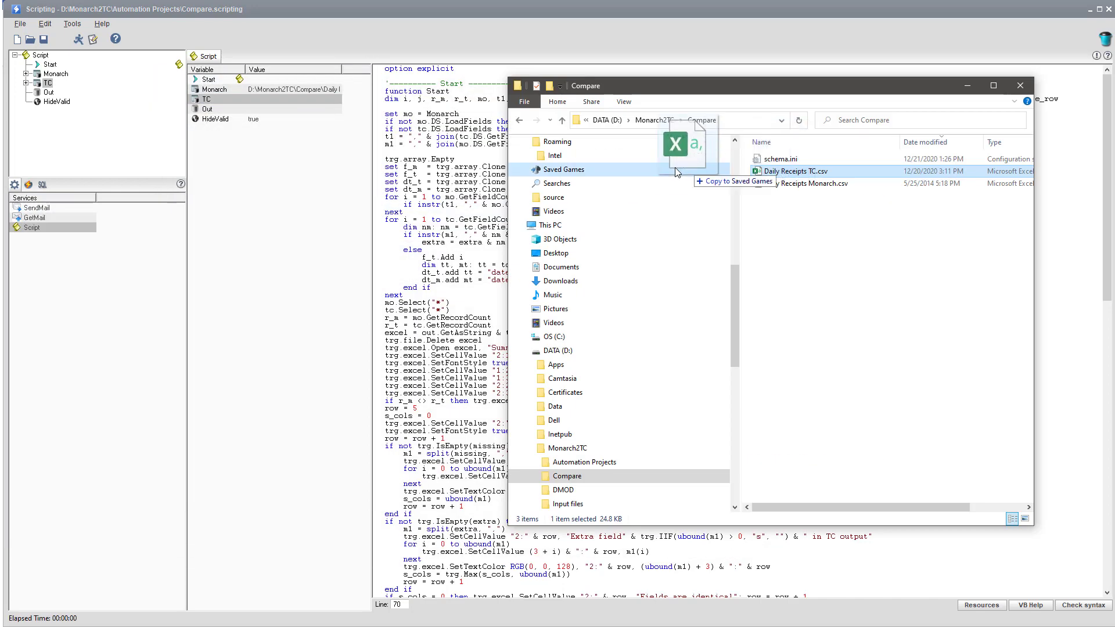
drag(537, 148, 290, 99)
Set the Out variable to D:\Monarch2TC\Compare\ and run the comparison script
click(305, 110)
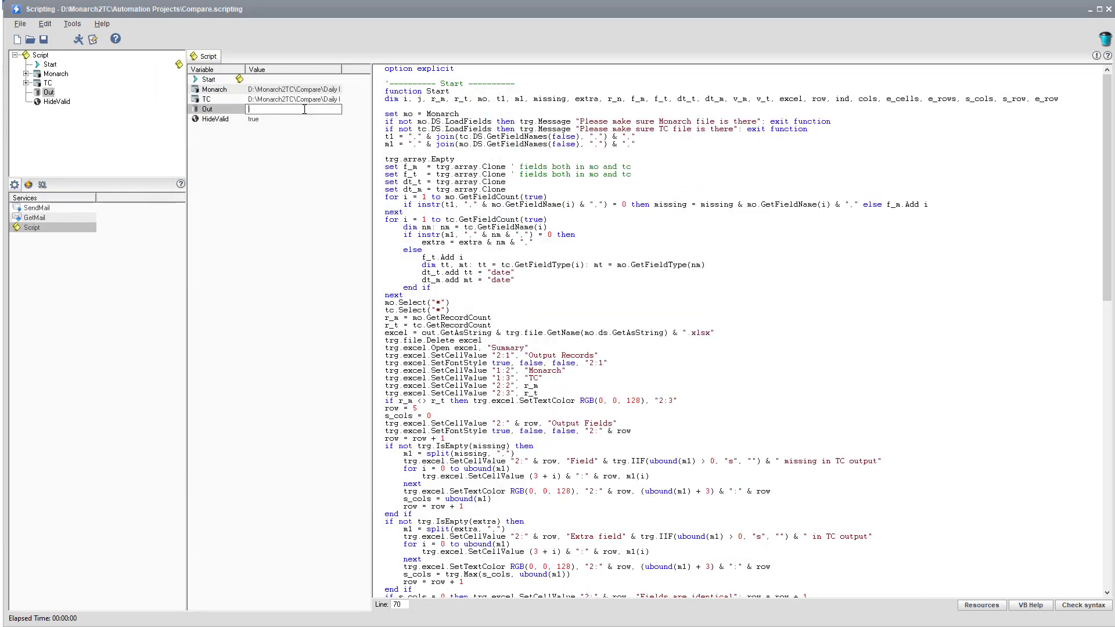
text(D:\Monarch2TC\Compare\)
key(Return)
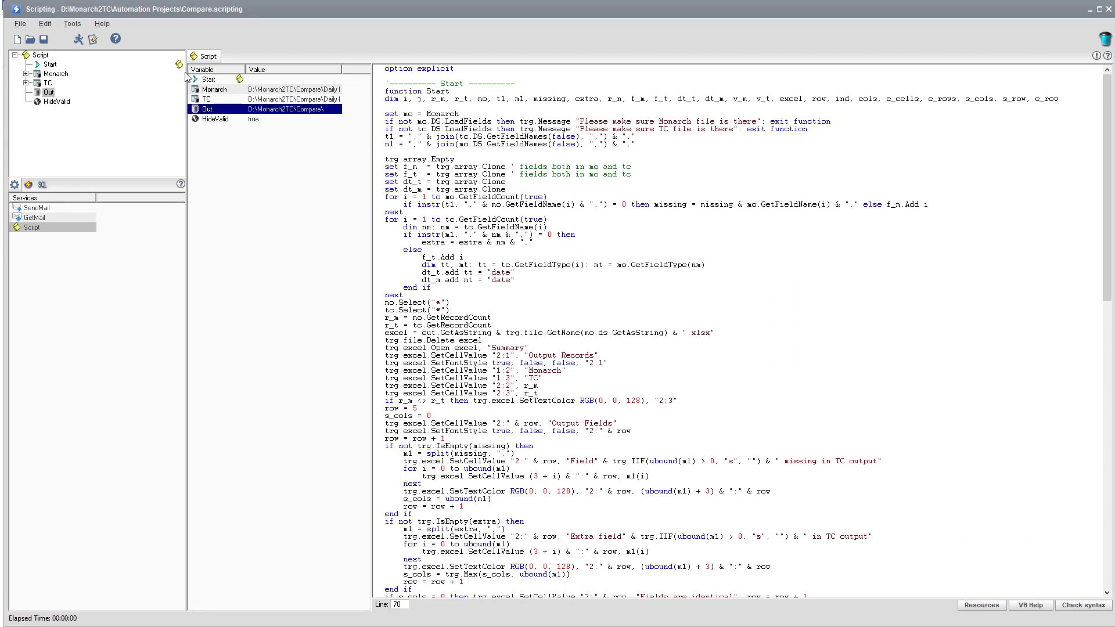
click(78, 40)
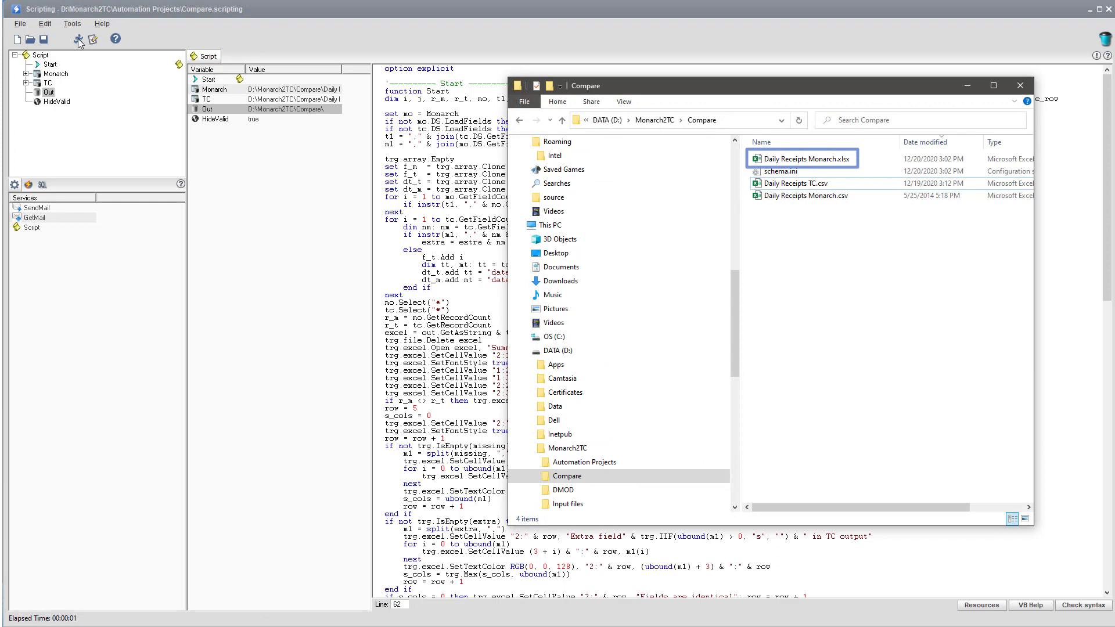
Open the comparison workbook Daily Receipts Monarch.xlsx and show its Data sheet
click(825, 159)
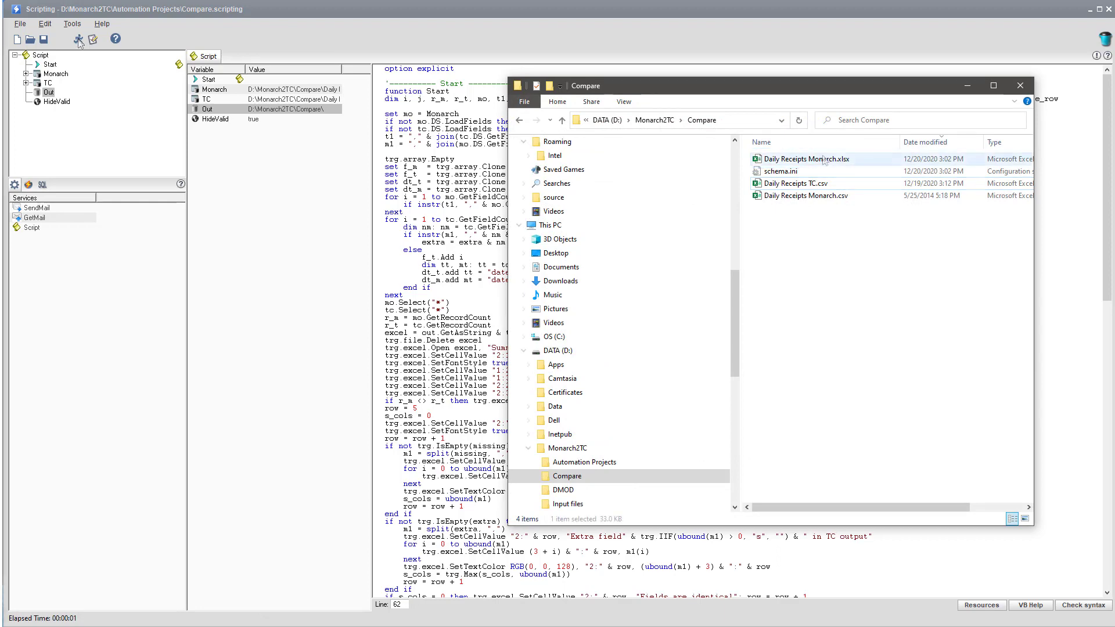
double_click(825, 160)
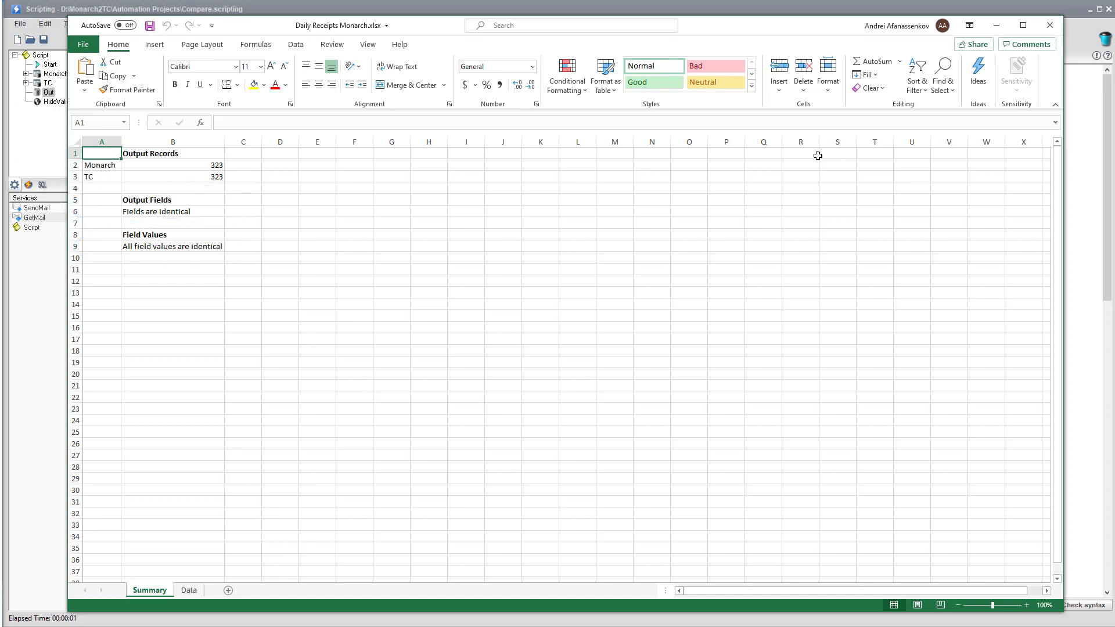
click(189, 591)
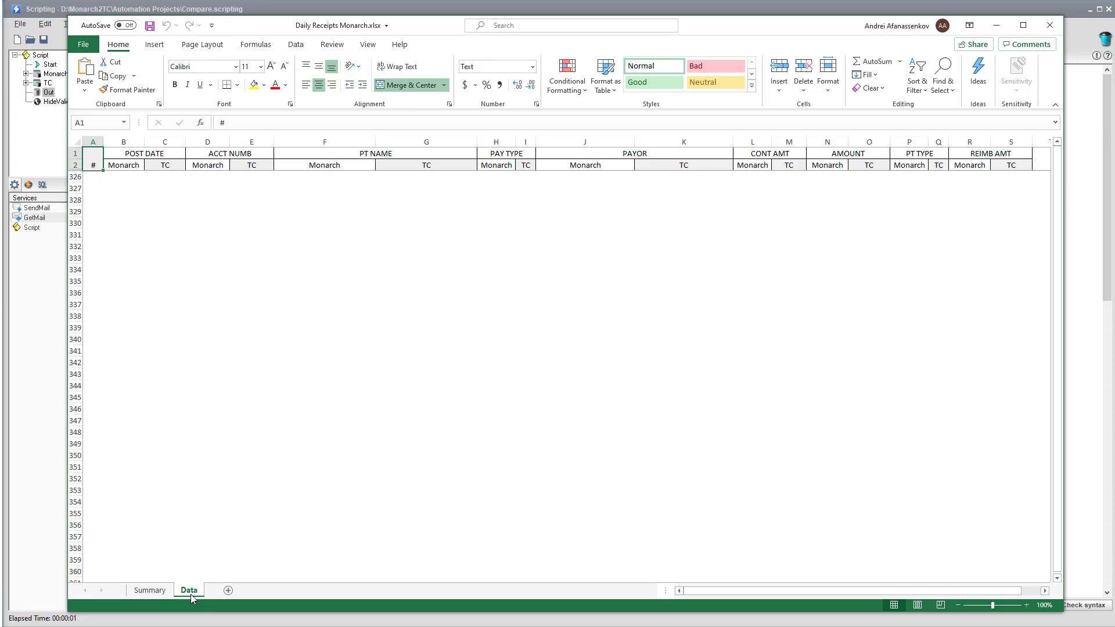
Unhide all rows of the Data sheet, and open the Data sheet of the regenerated comparison workbook
key(ctrl+a)
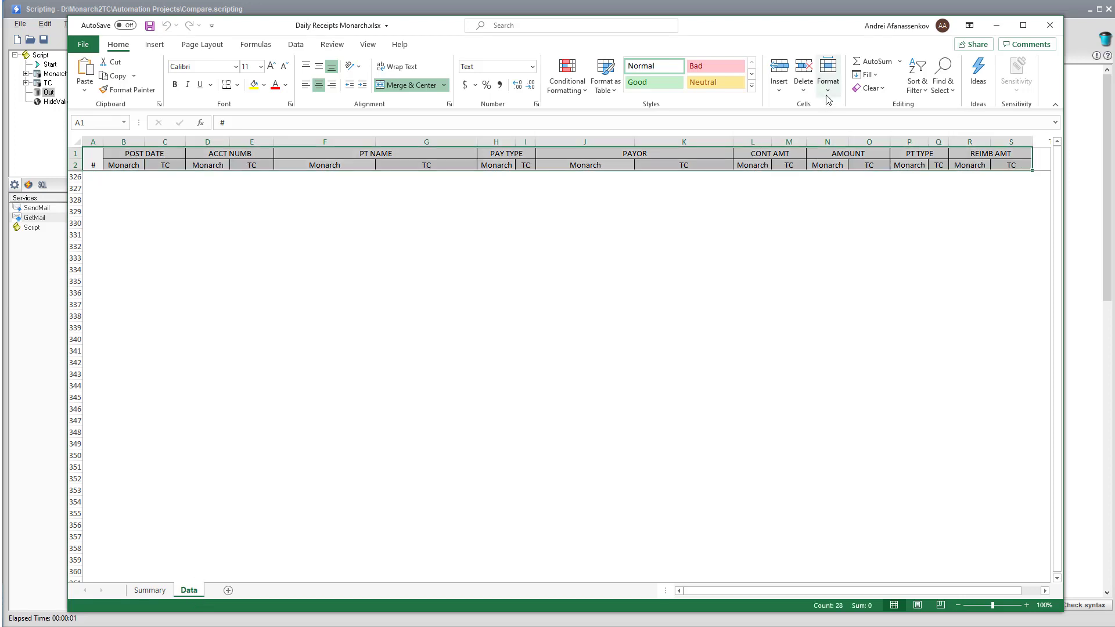
click(828, 93)
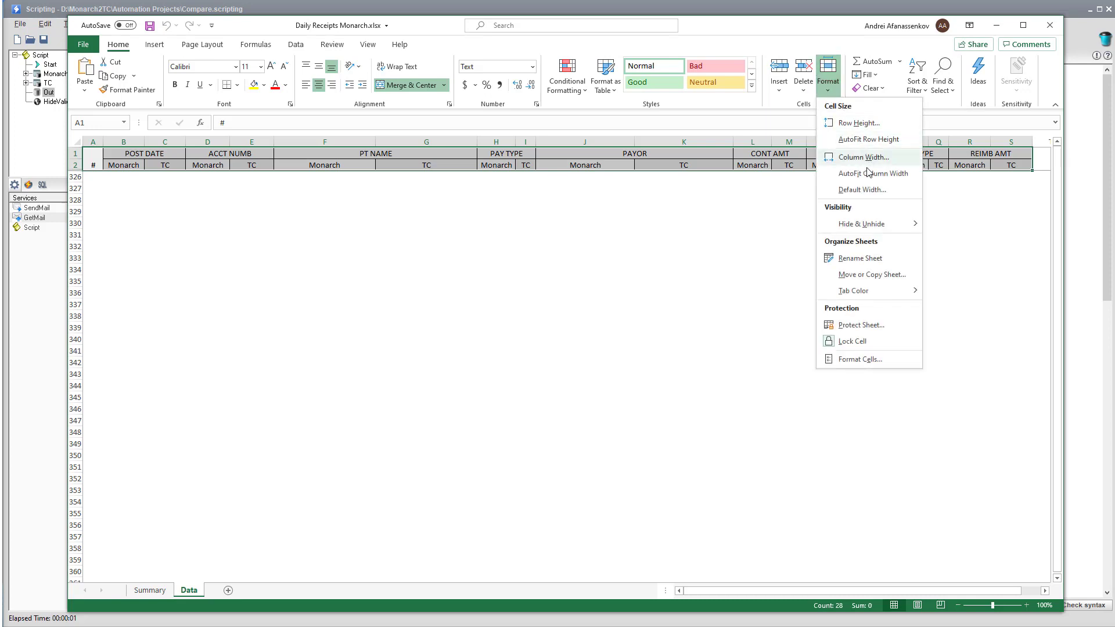
mouse_move(877, 226)
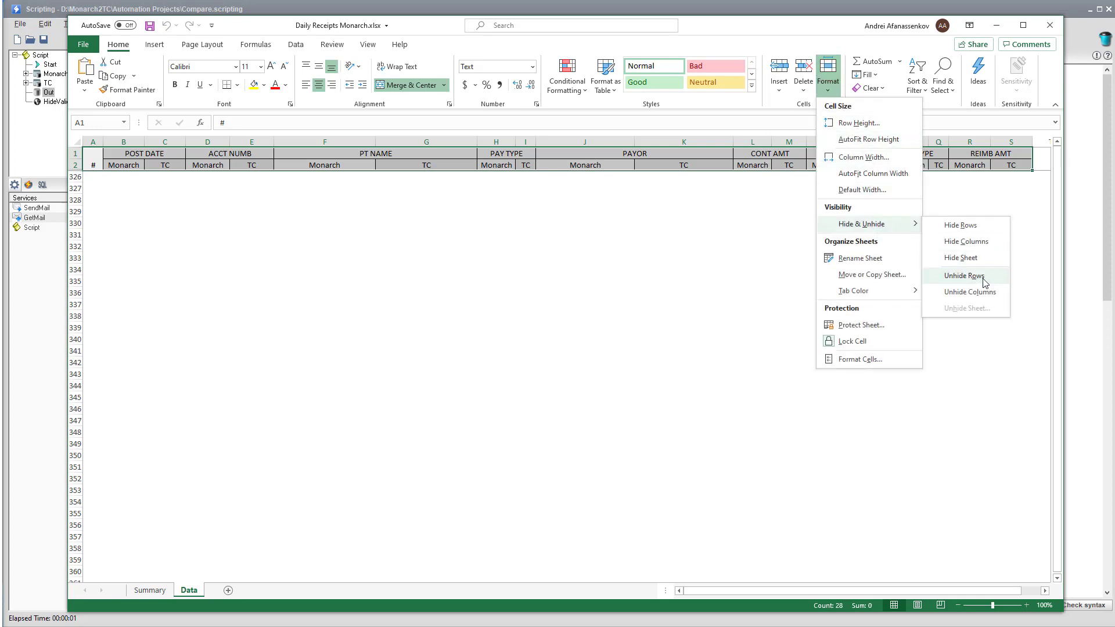
click(965, 276)
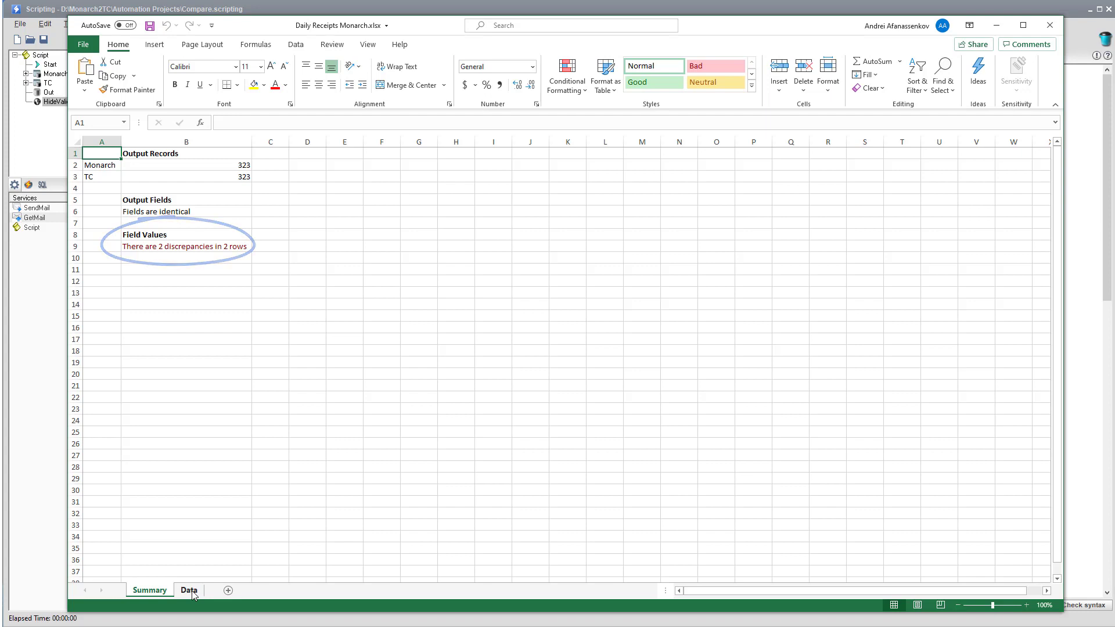
click(189, 590)
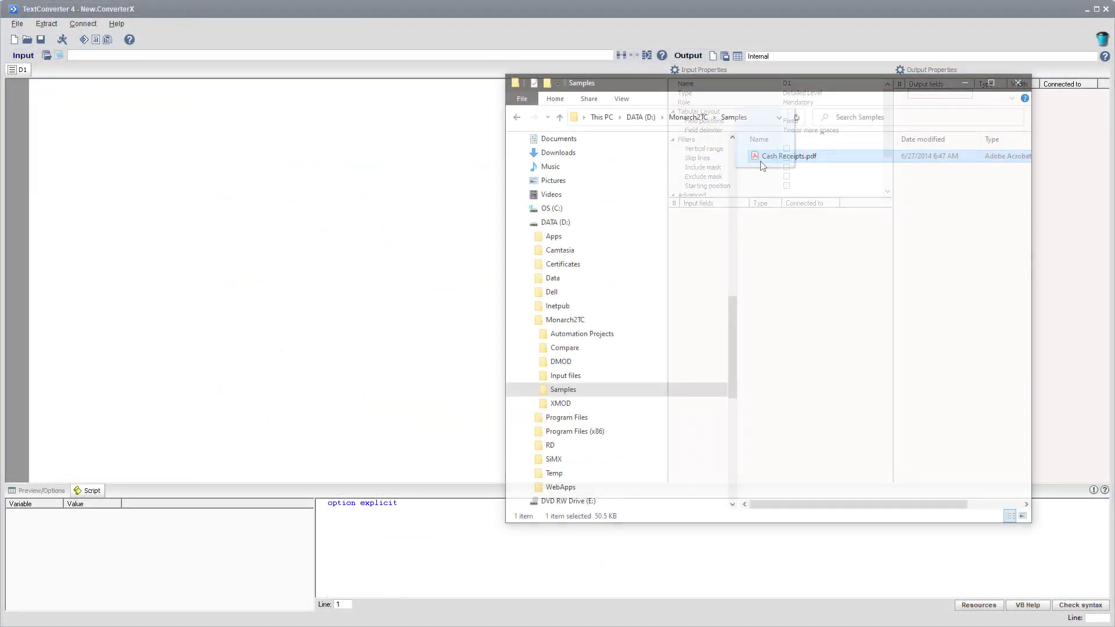
Load Cash Receipts.pdf from the Samples folder as TextConverter input, and review the Append 2 and Detail templates in the Monarch model
drag(763, 166, 371, 178)
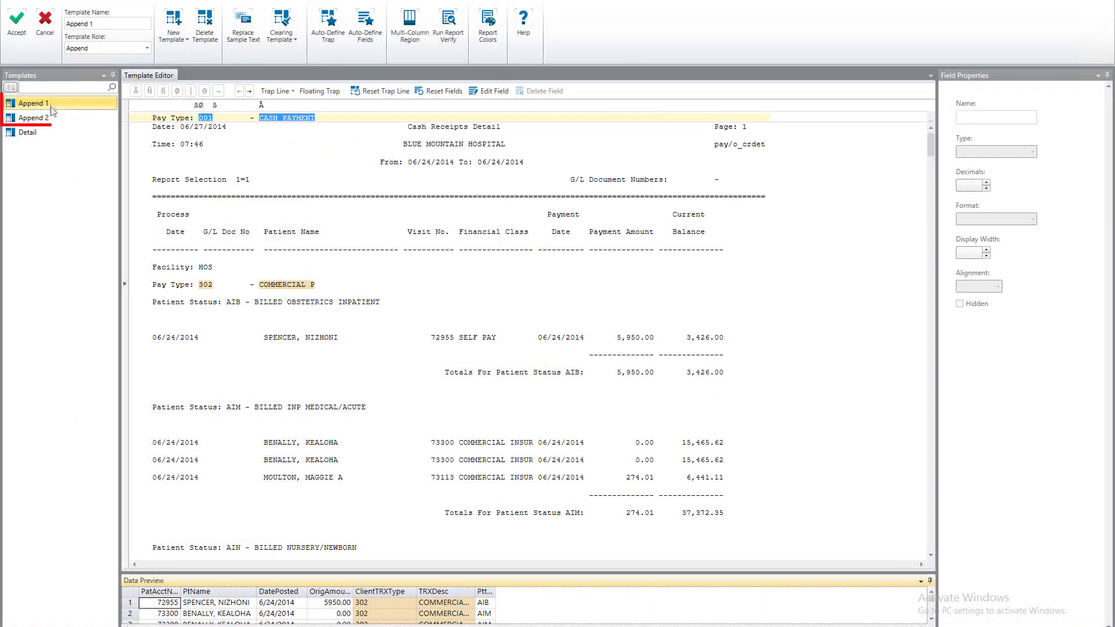
click(53, 118)
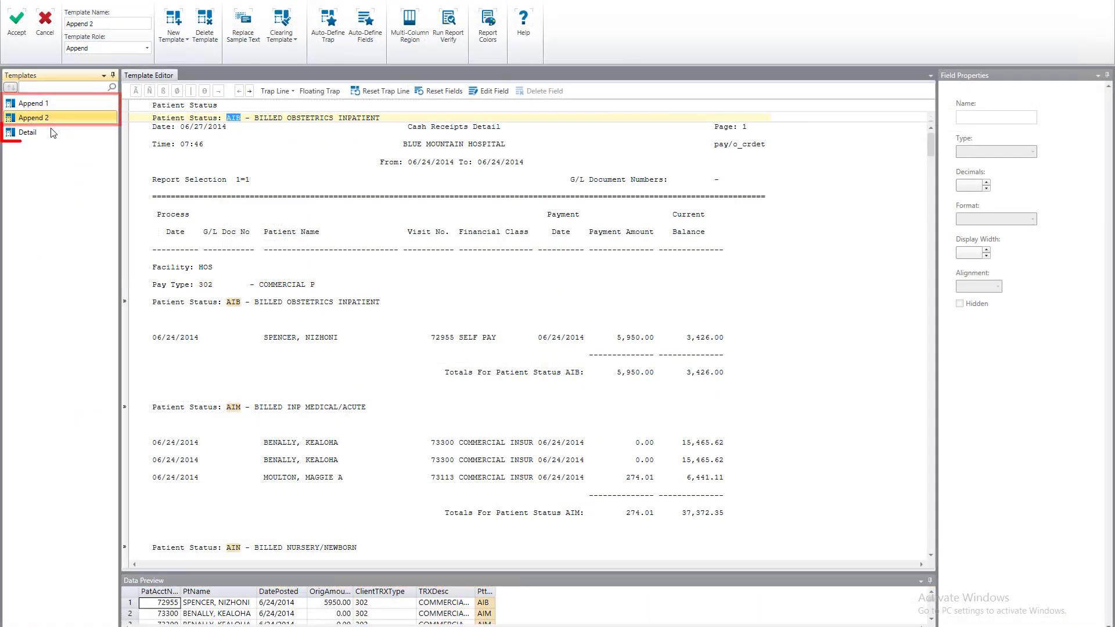
click(52, 131)
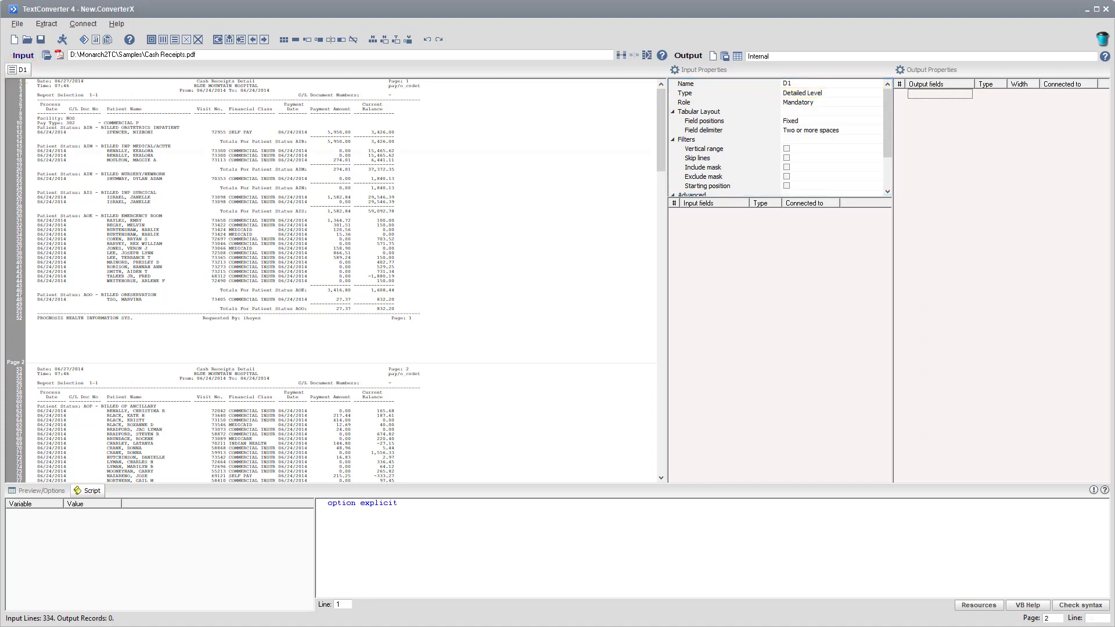
Set up template D1's tabular fields from the first detail line under Patient Status AIM
click(148, 152)
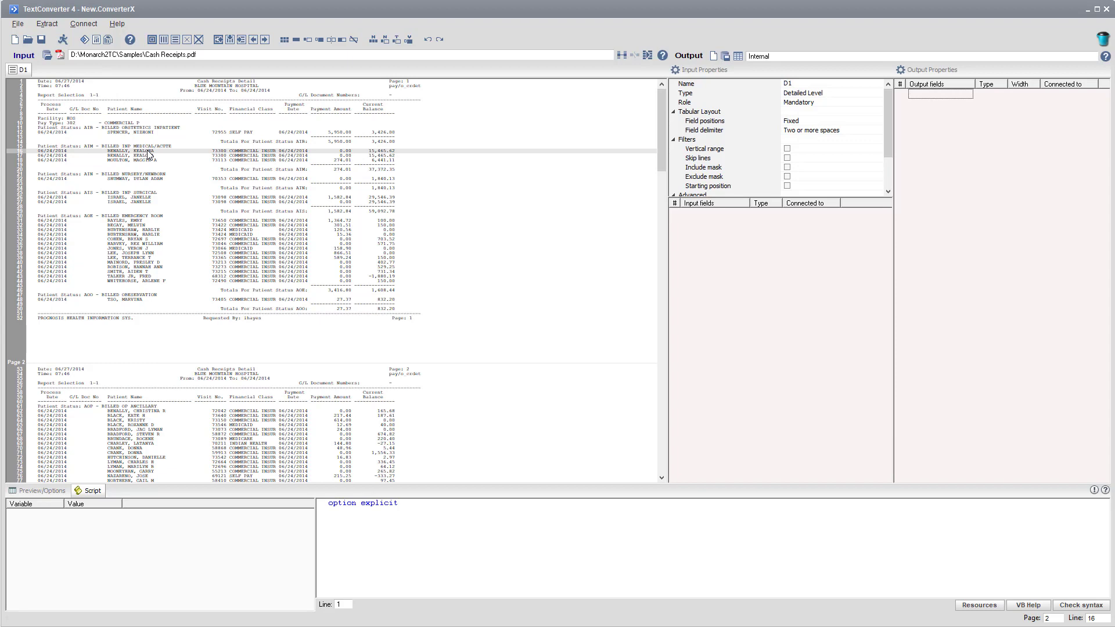
right_click(149, 153)
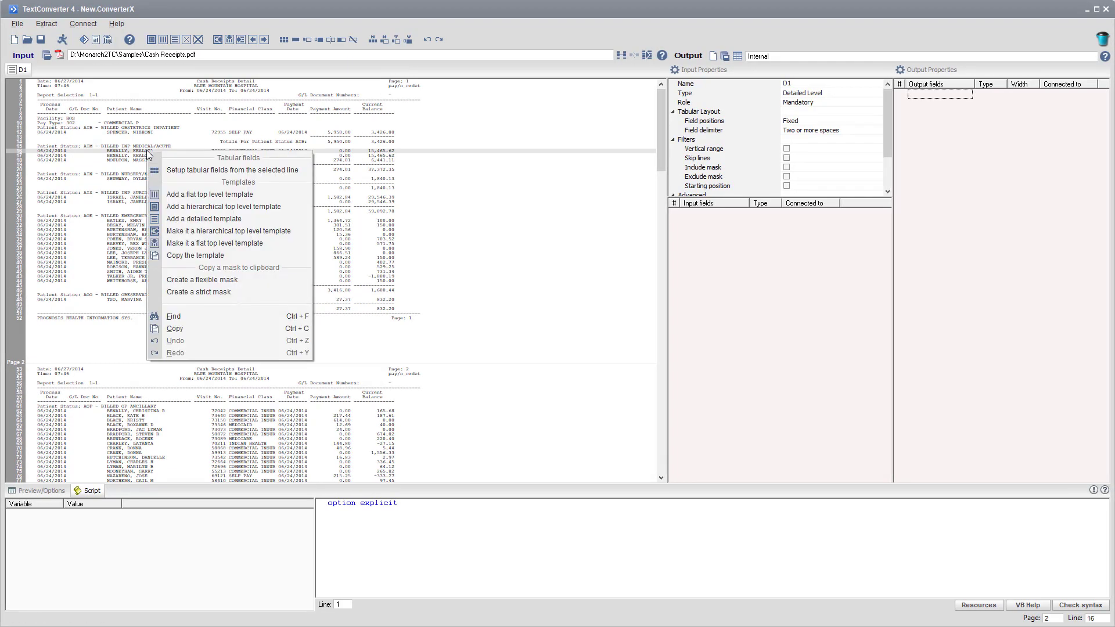
click(173, 171)
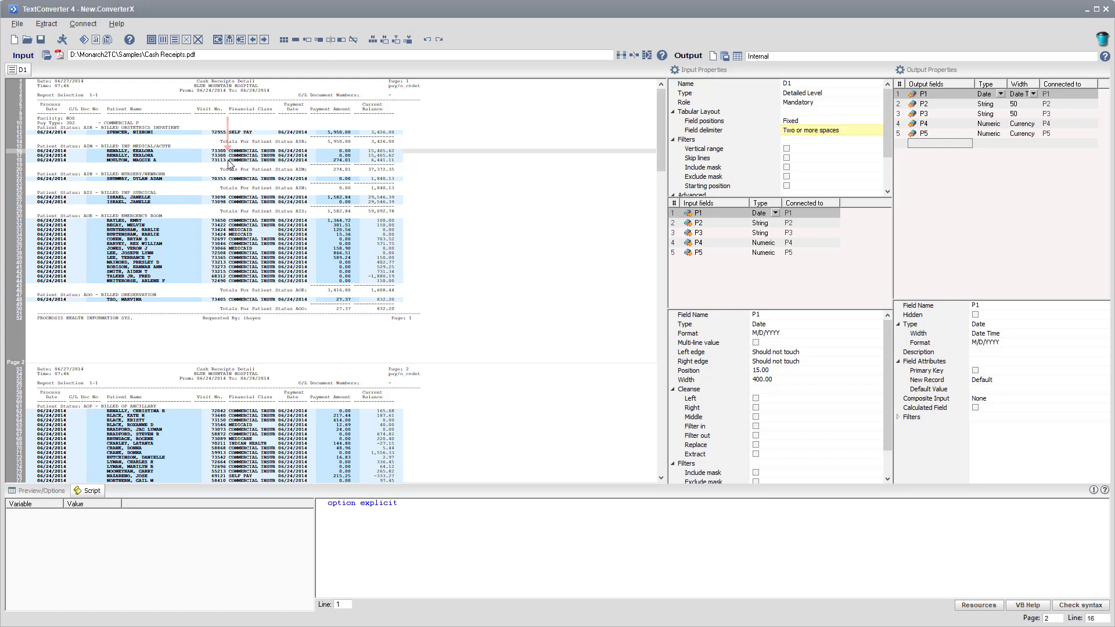
Split field P3 of D1 between the visit number and the financial class
right_click(227, 159)
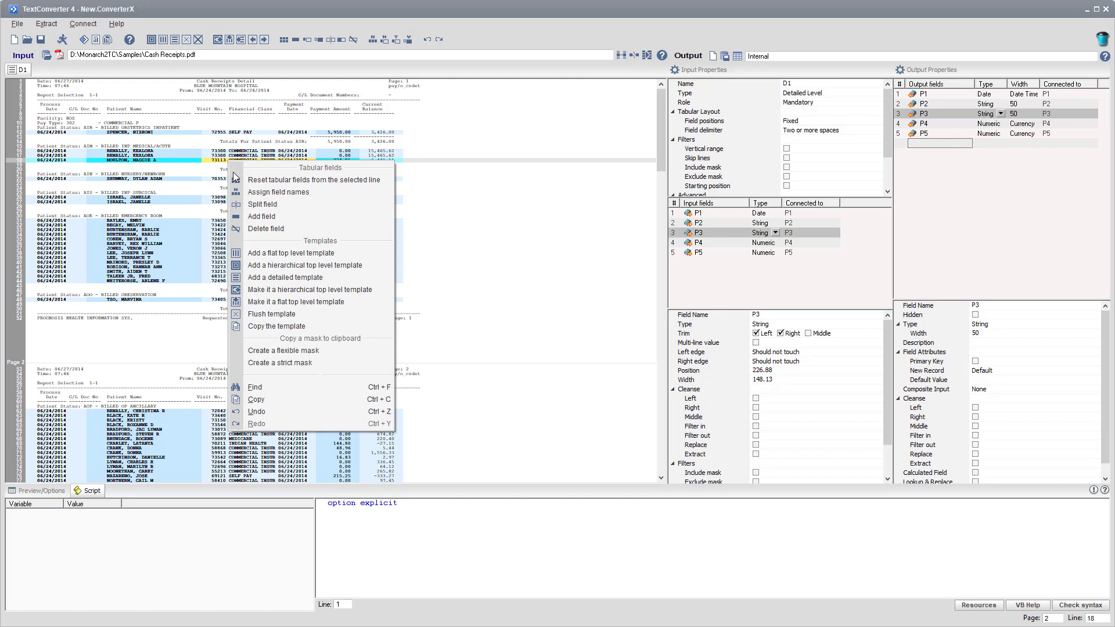
click(254, 207)
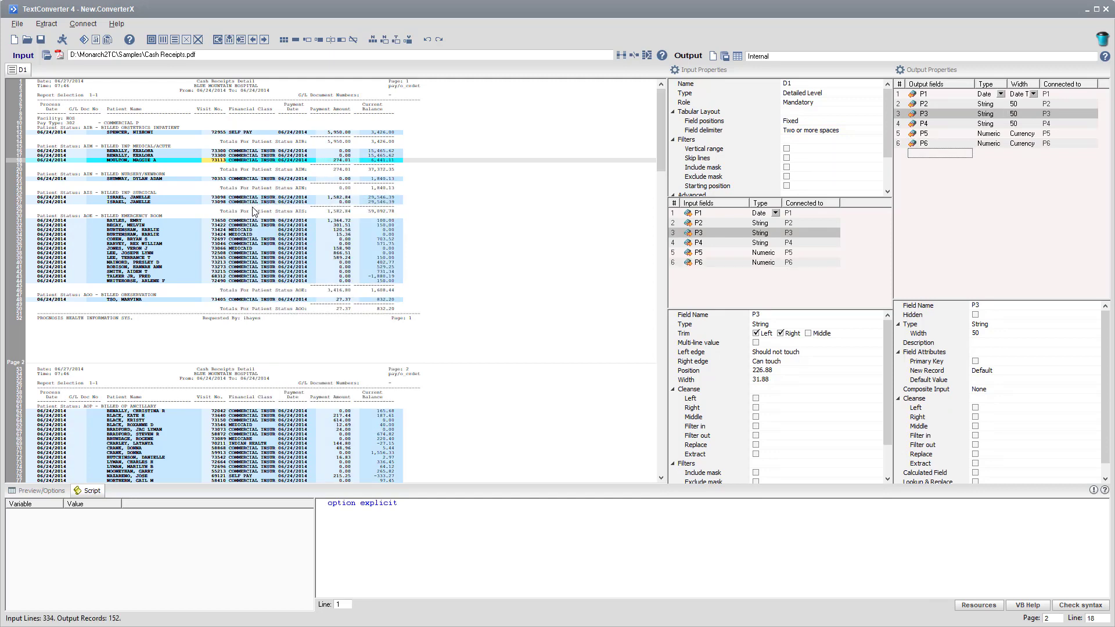
click(228, 161)
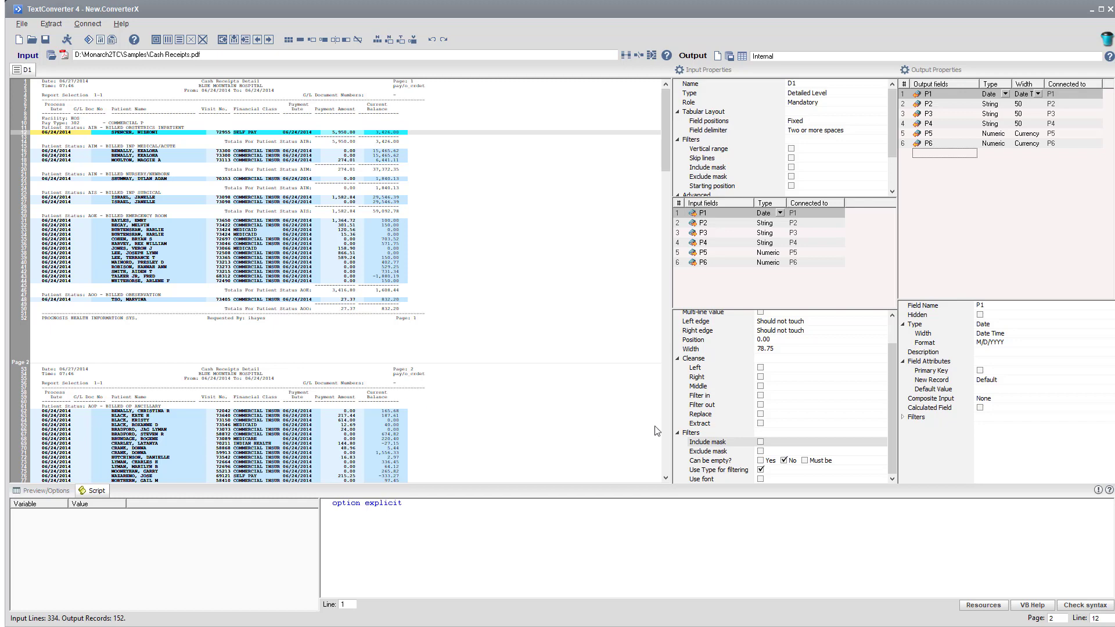
Set an include mask of / on the date field P1 of D1
click(786, 447)
text(/)
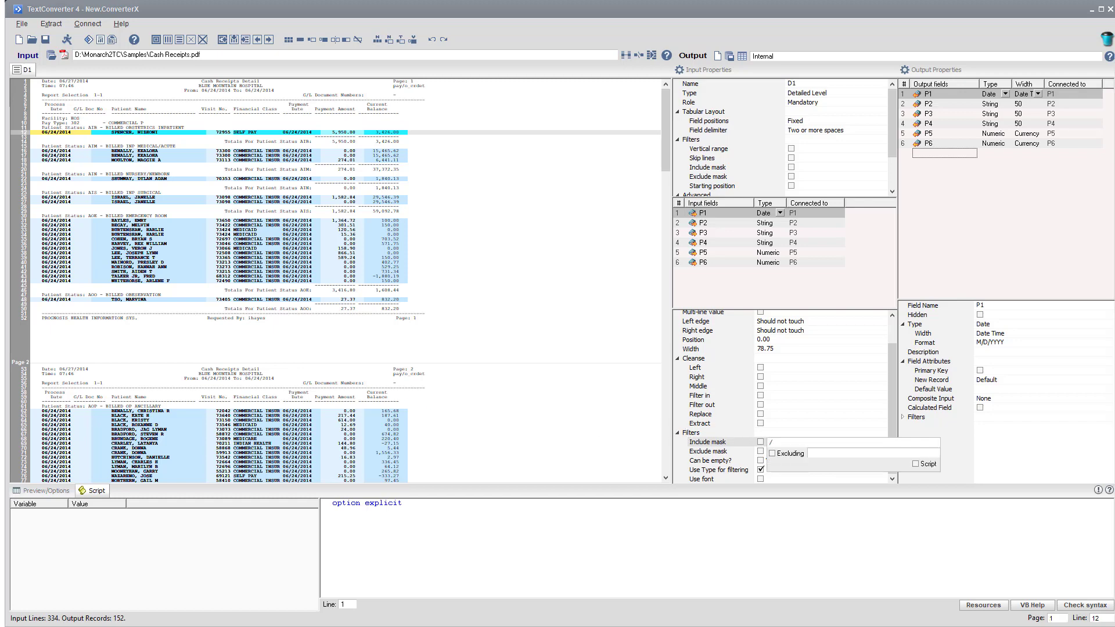
key(Return)
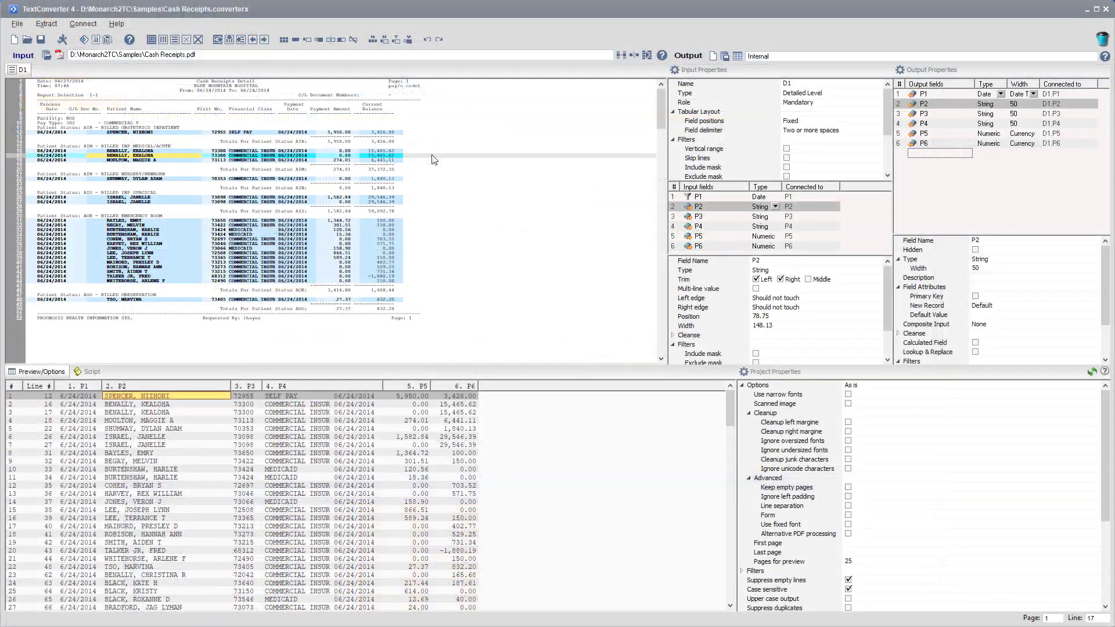
Add a flat top level template to the project
right_click(432, 159)
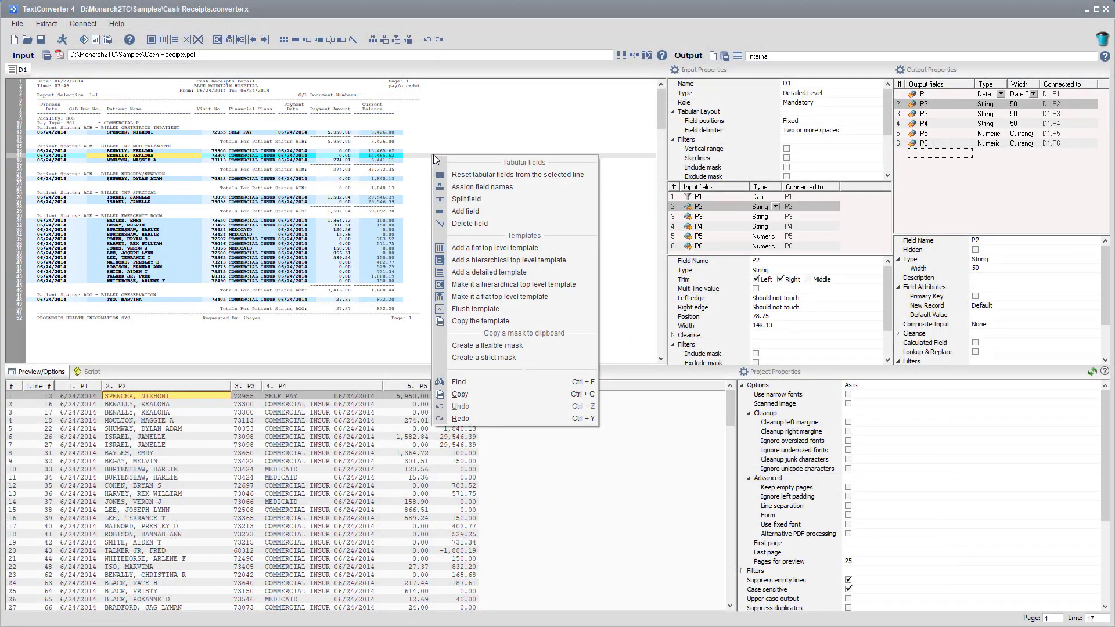
click(475, 249)
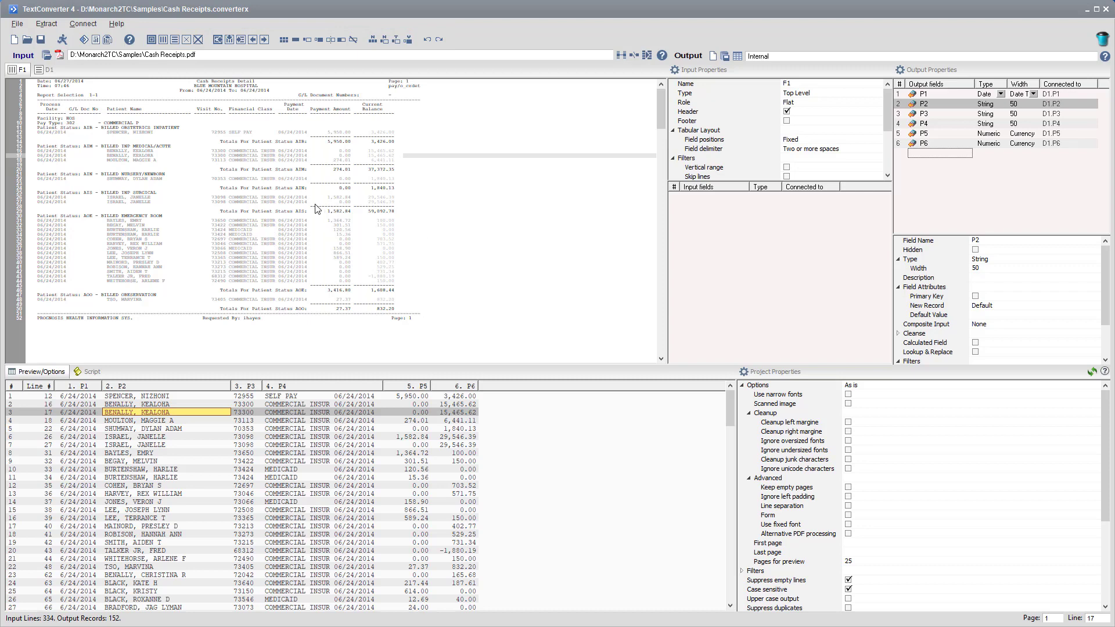
Try to set up F1's tabular fields from the Pay Type line, splitting off the code and description and narrowing the last field
right_click(128, 124)
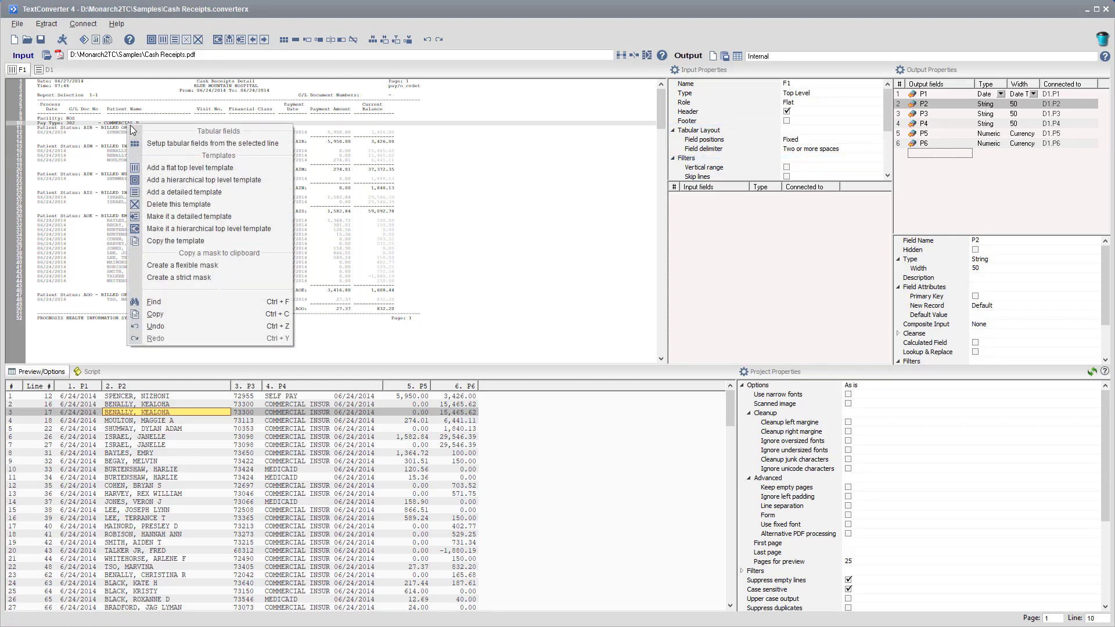
click(156, 143)
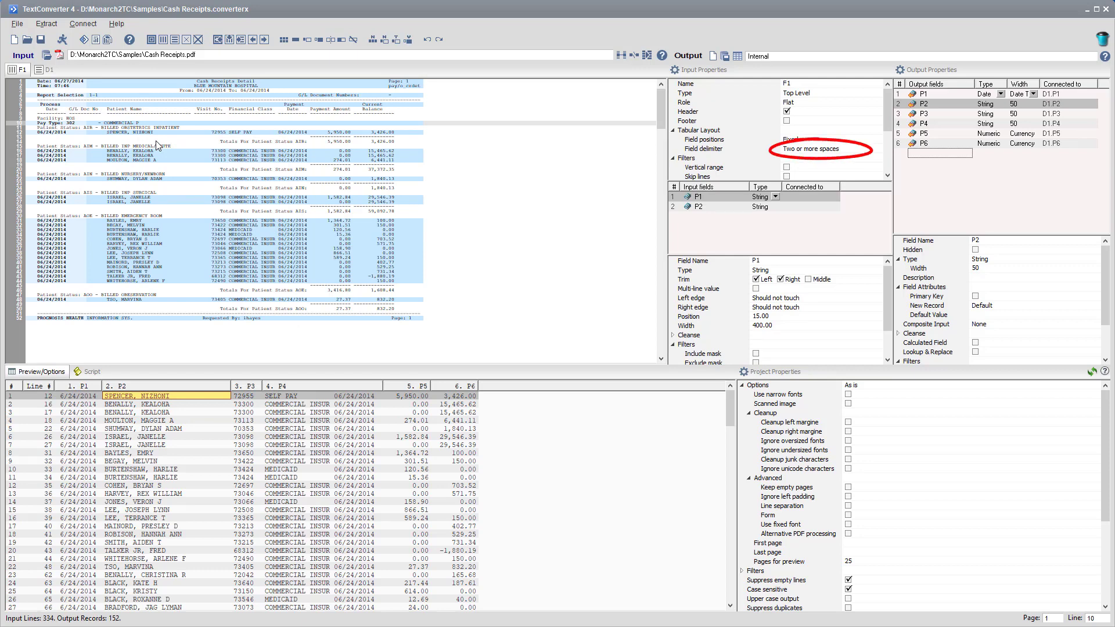
right_click(68, 124)
click(95, 168)
right_click(105, 123)
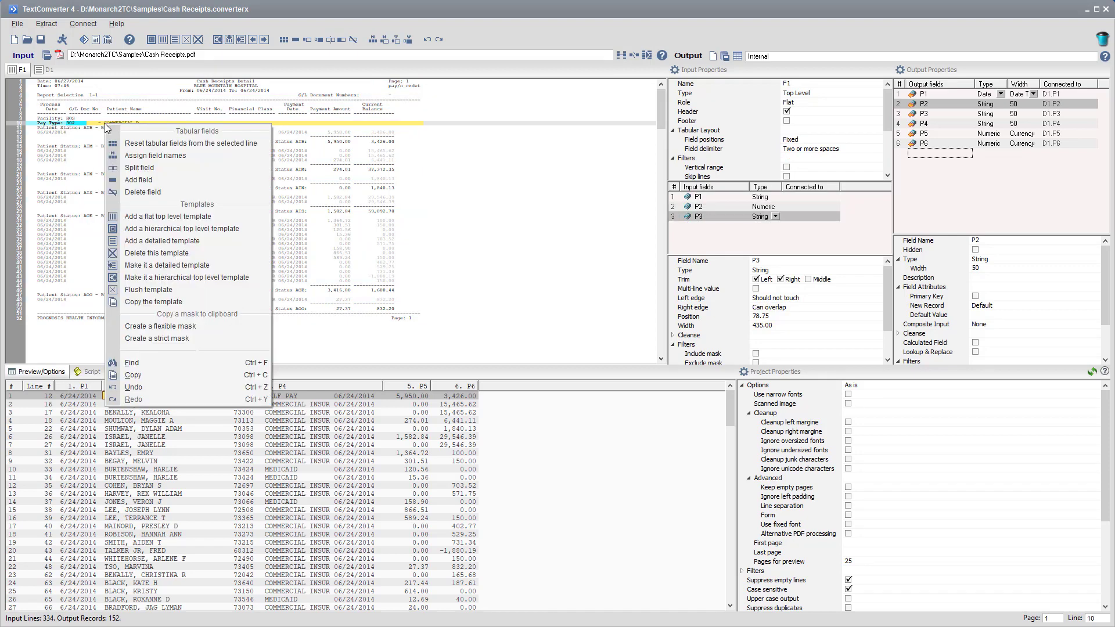
click(132, 168)
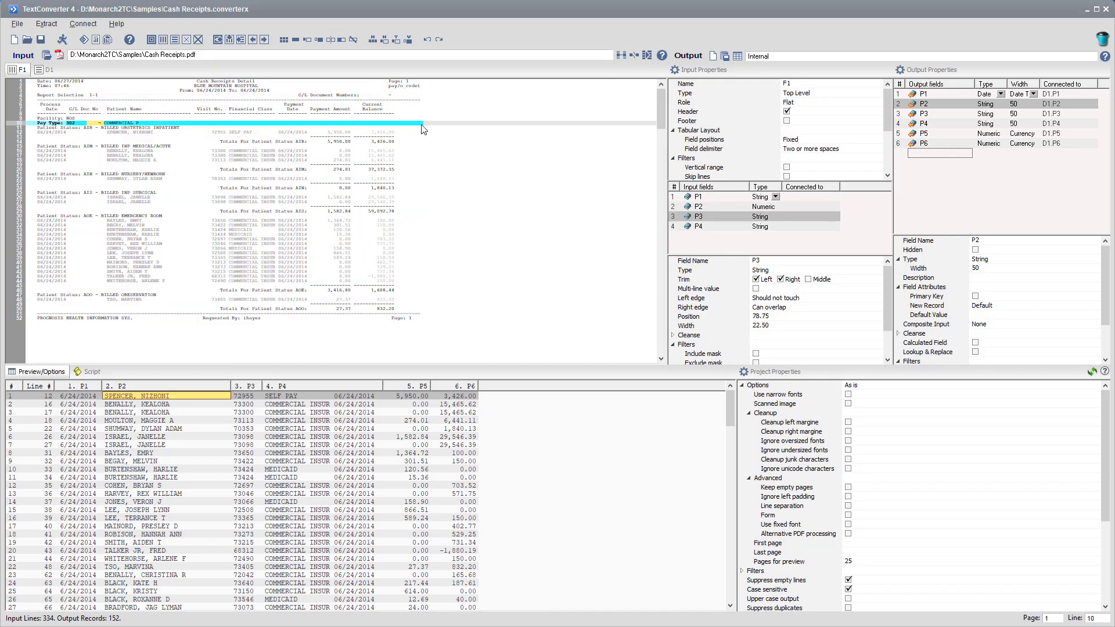
drag(421, 124, 176, 126)
Set F1's field delimiter to One or more spaces and set up its tabular fields from the Pay Type line
click(800, 150)
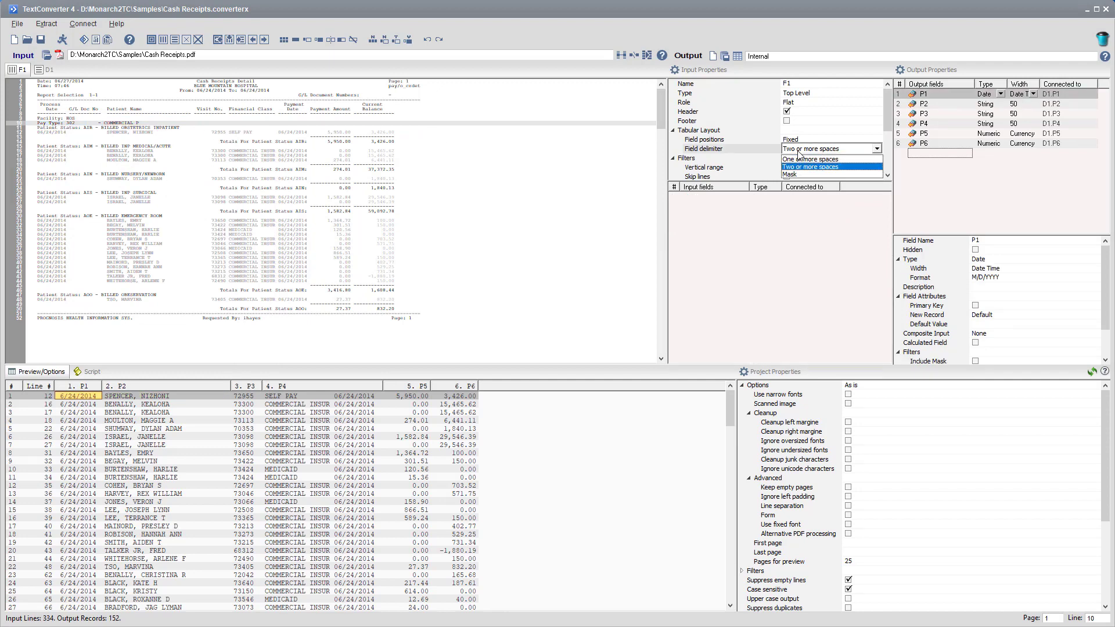
click(802, 160)
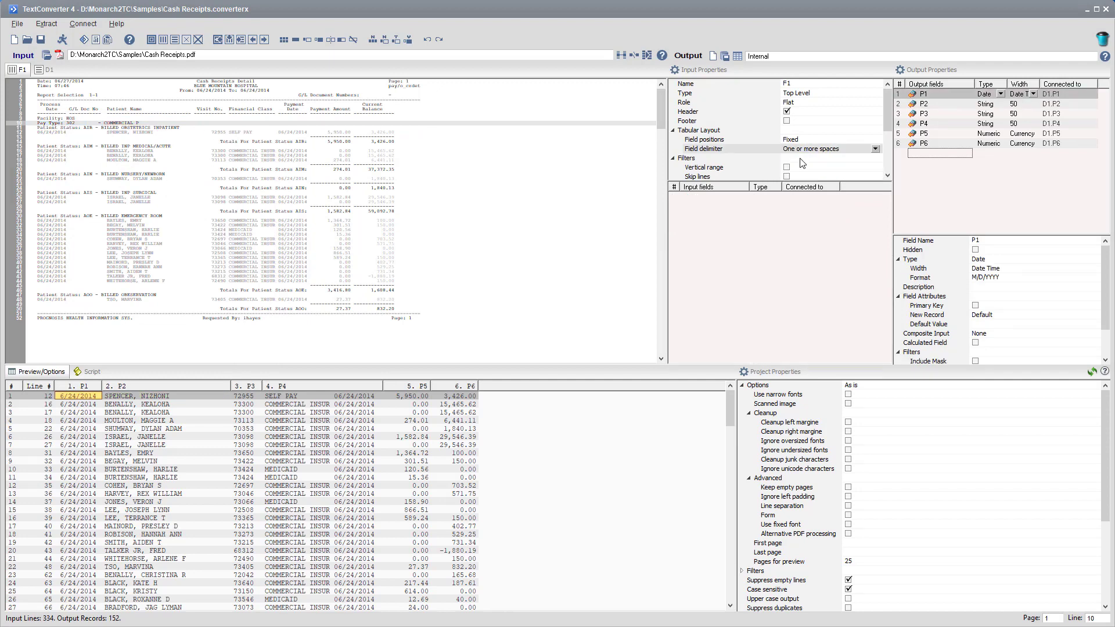
right_click(123, 124)
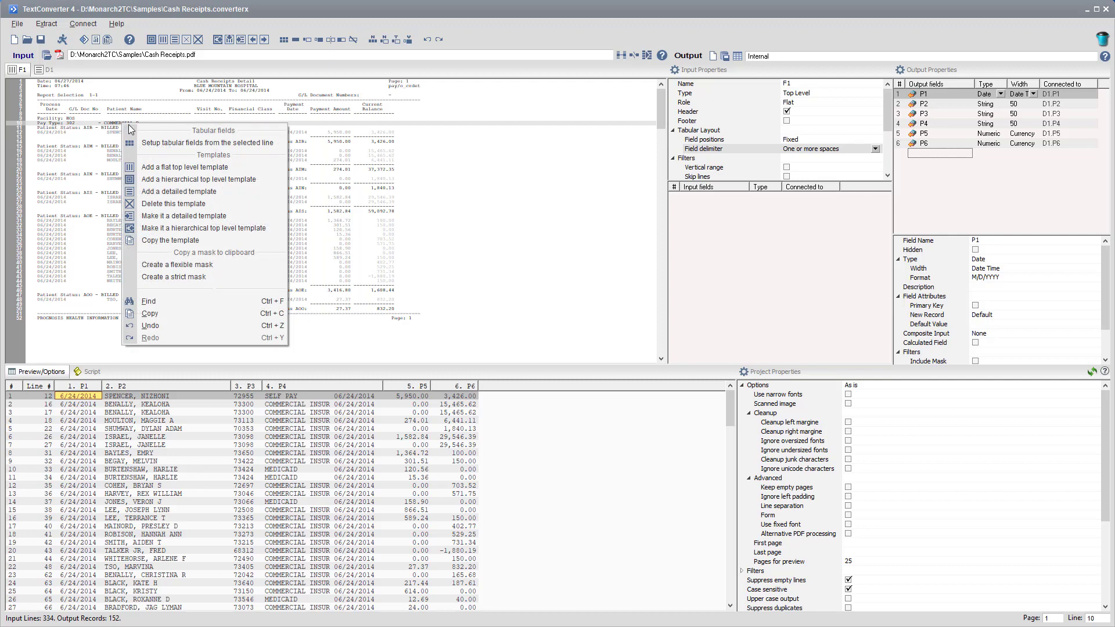
click(154, 142)
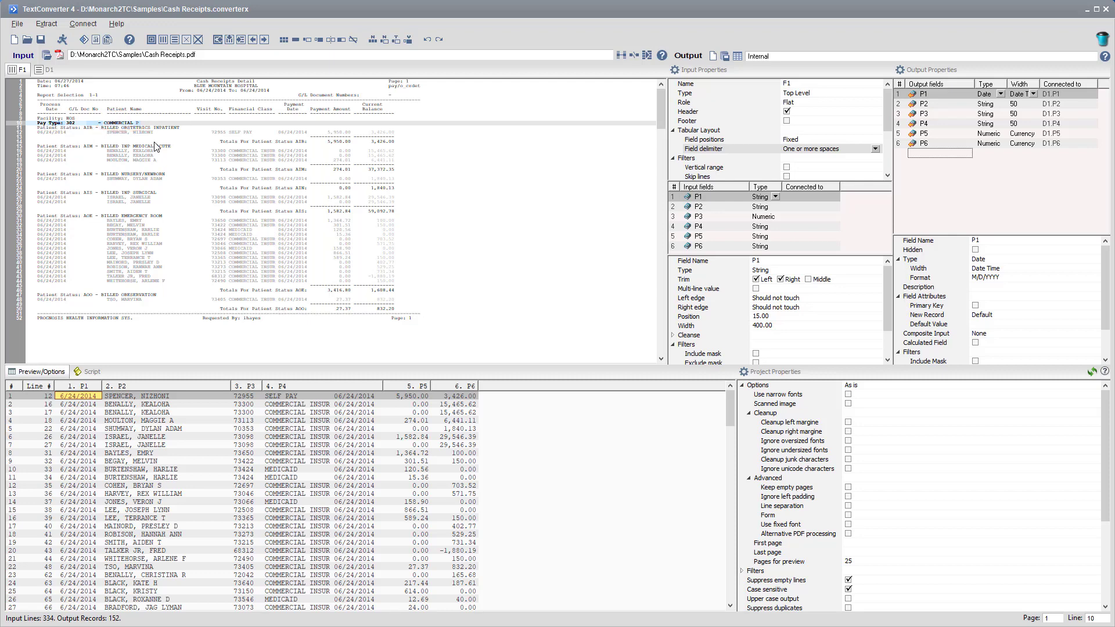
Merge the fields covering the pay type description COMMERCIAL P into a single field in F1
drag(121, 123, 154, 122)
right_click(141, 124)
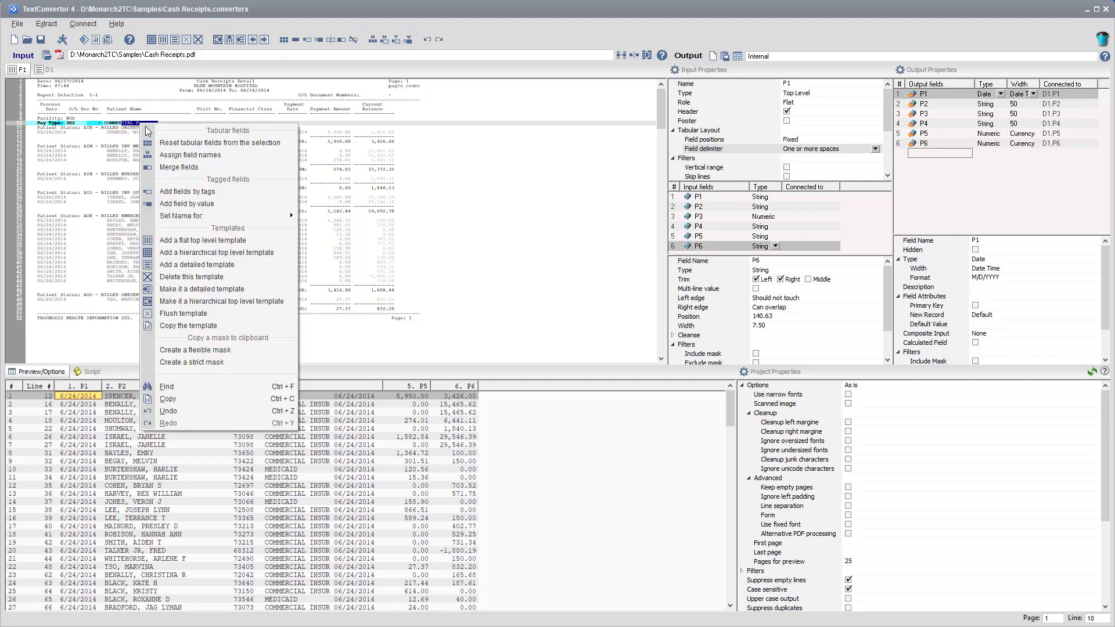
click(169, 168)
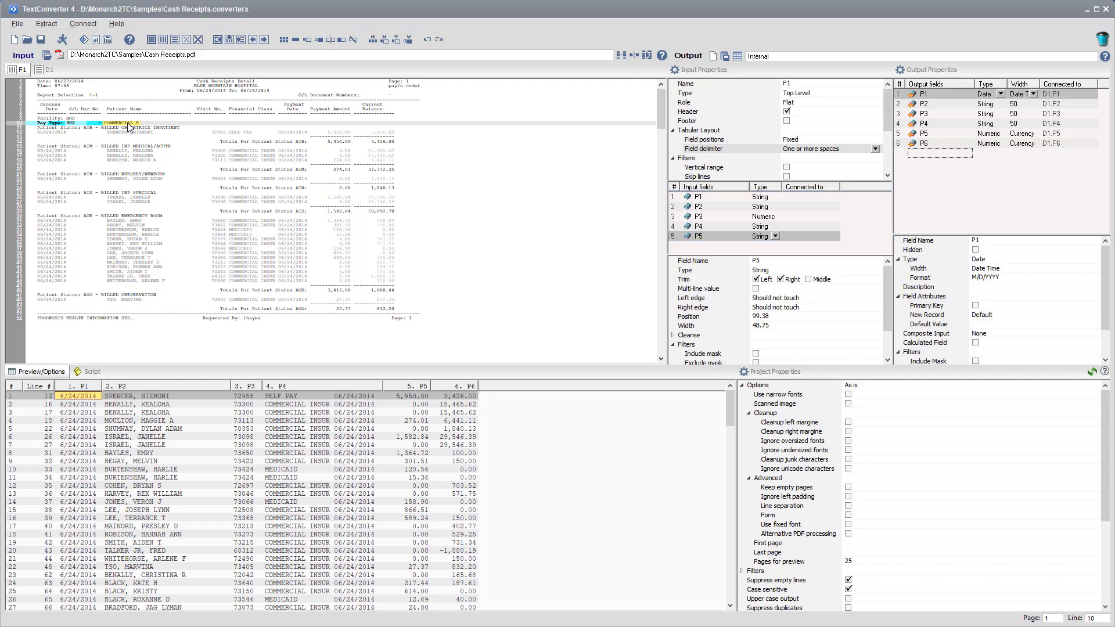
Add F1's pay type code P3 and description P5 to the output fields, and check how source lines match preview records
click(85, 129)
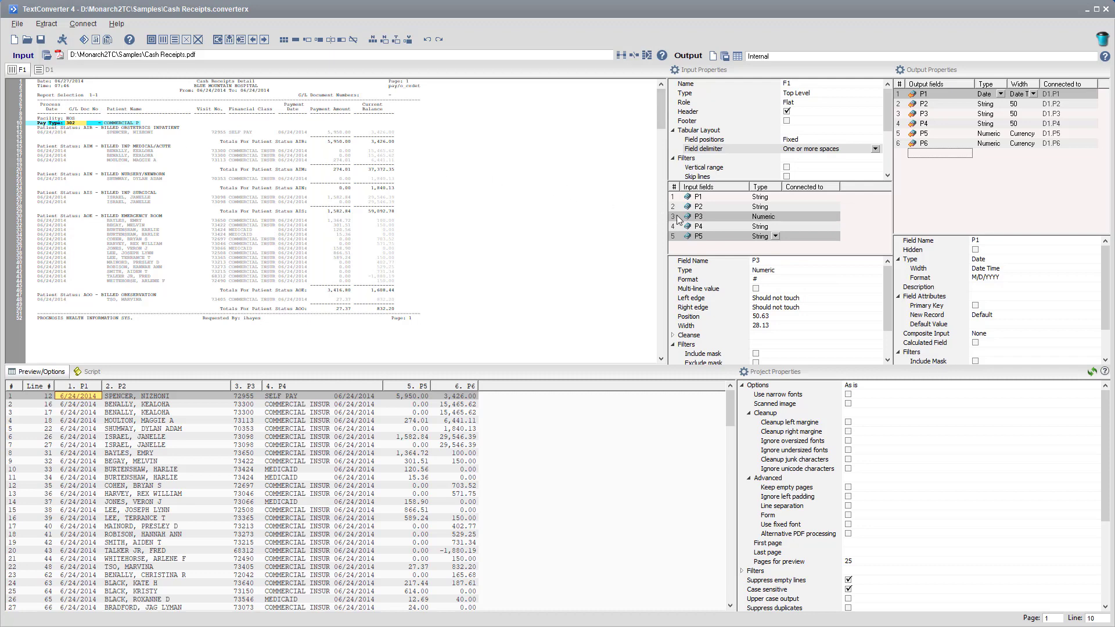
drag(678, 219, 922, 202)
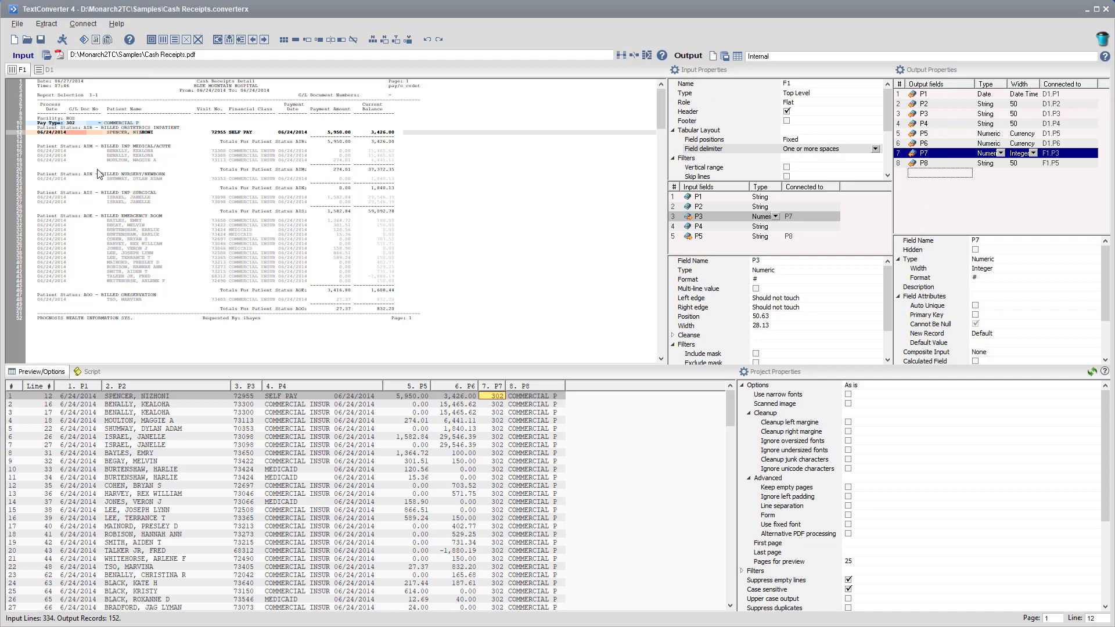
click(61, 151)
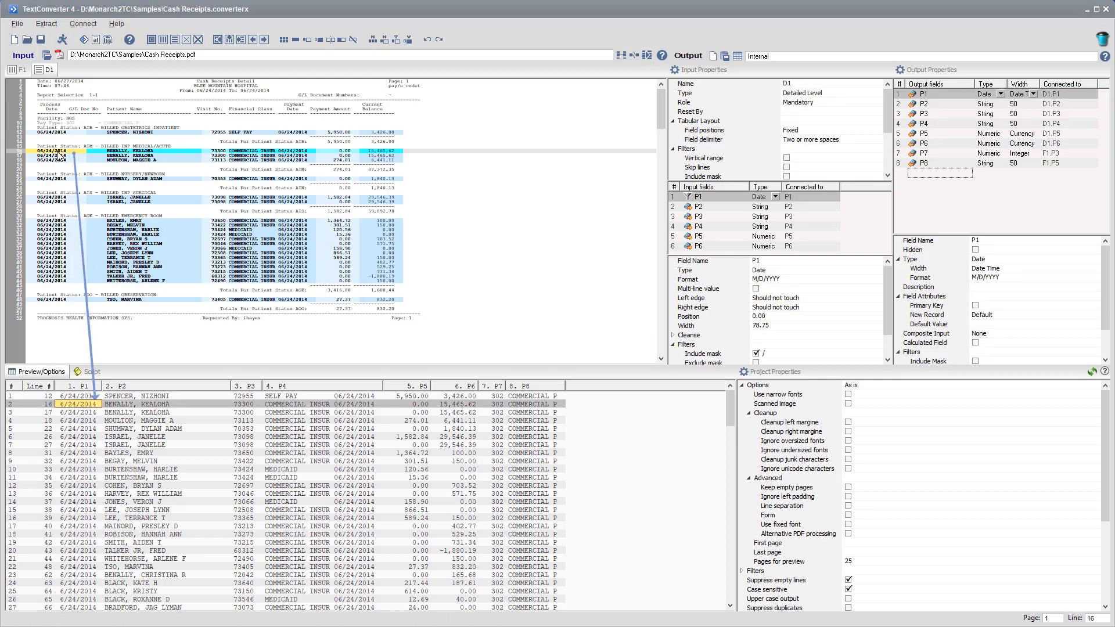
click(138, 433)
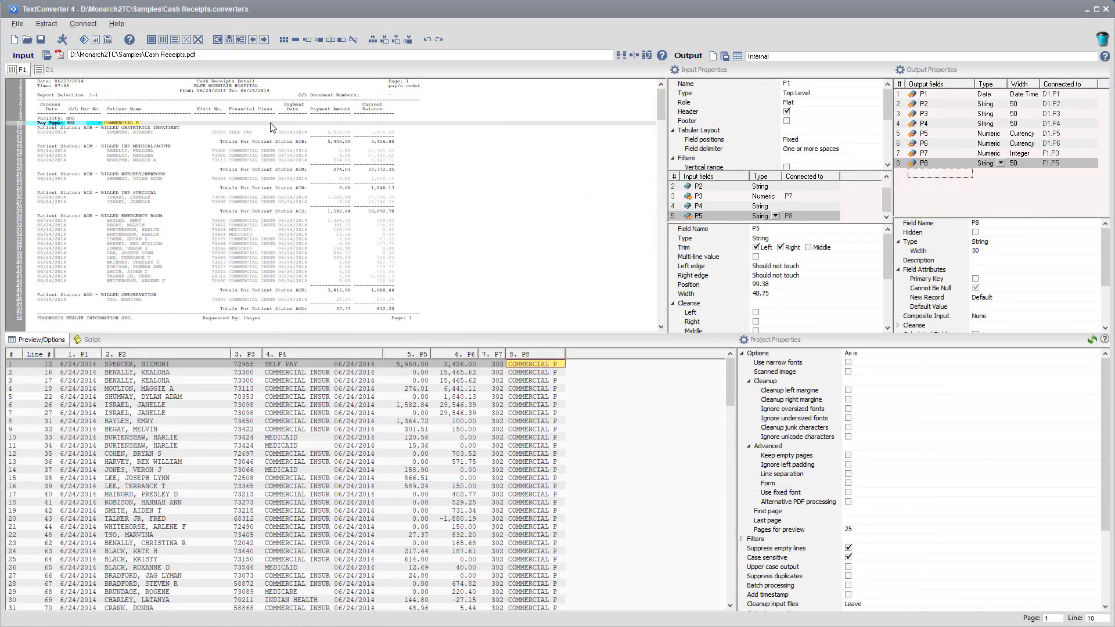
Add a flat top level template F2 and create a tagged input field in it from the Patient Status: label
right_click(279, 140)
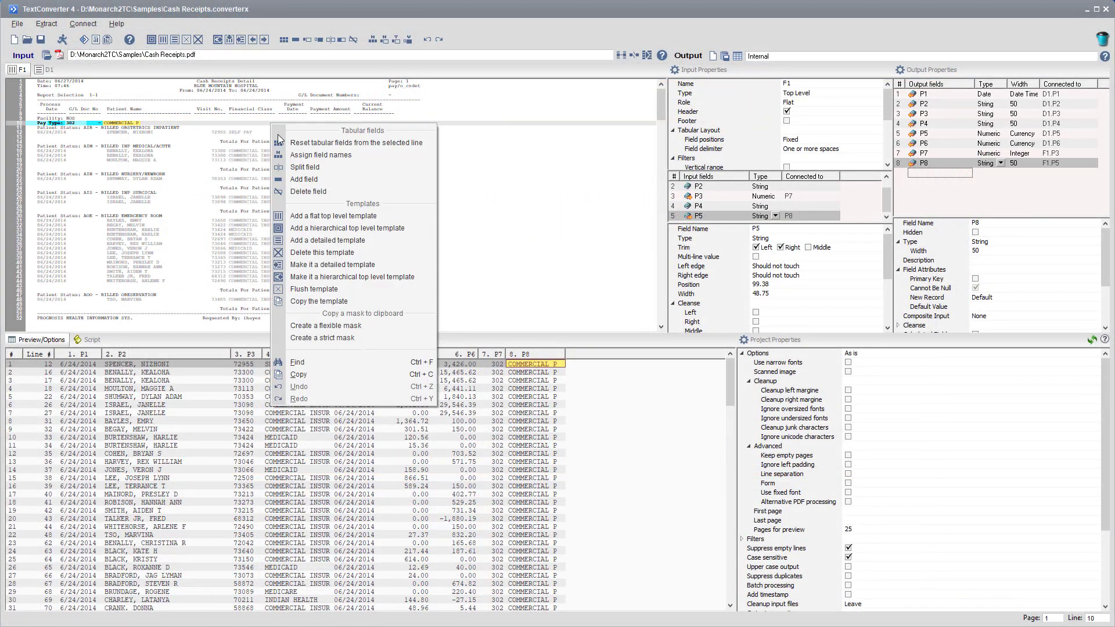
click(317, 216)
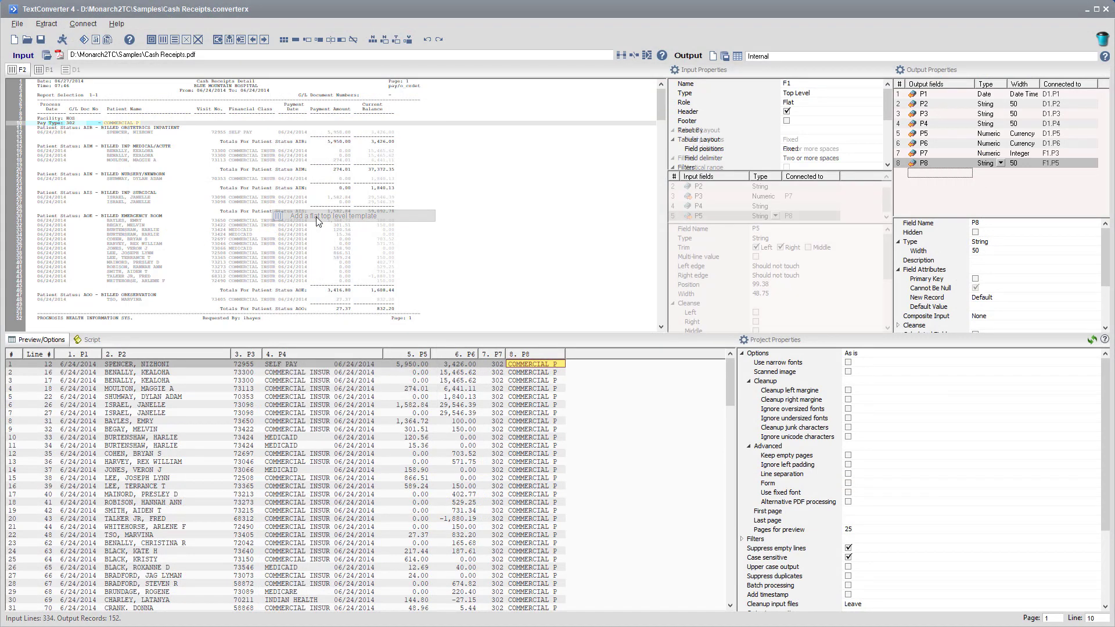
drag(39, 132, 69, 131)
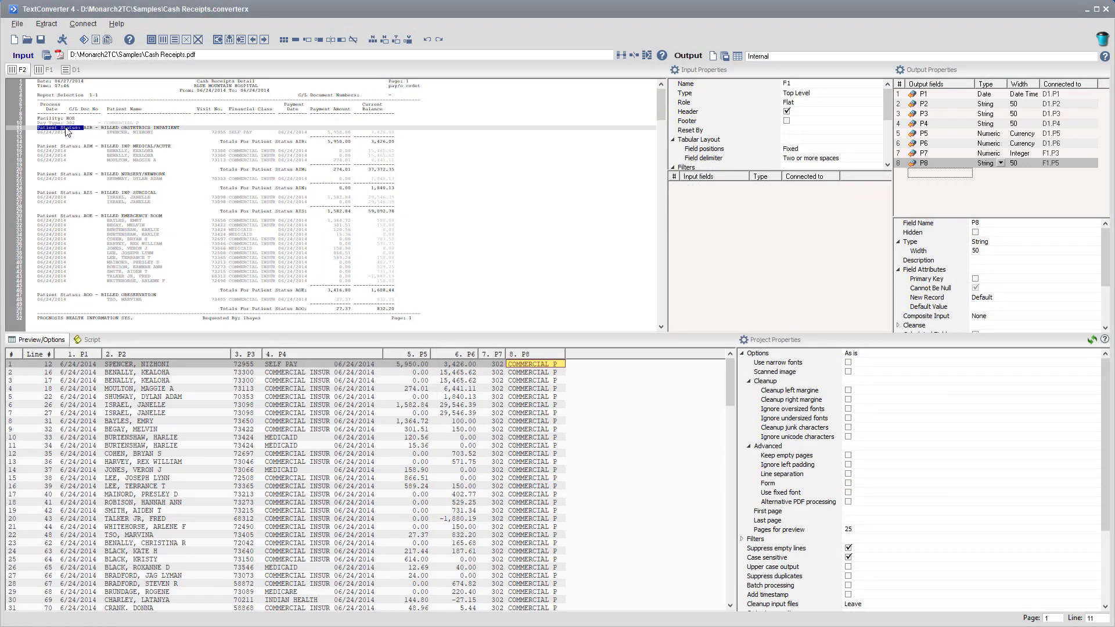
right_click(69, 131)
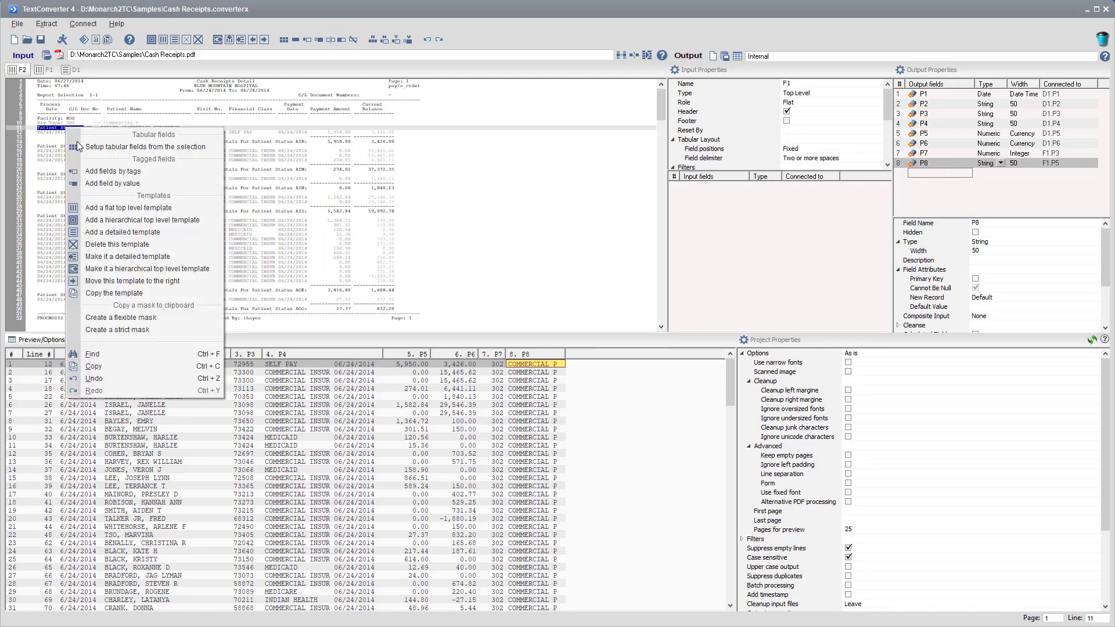
click(99, 172)
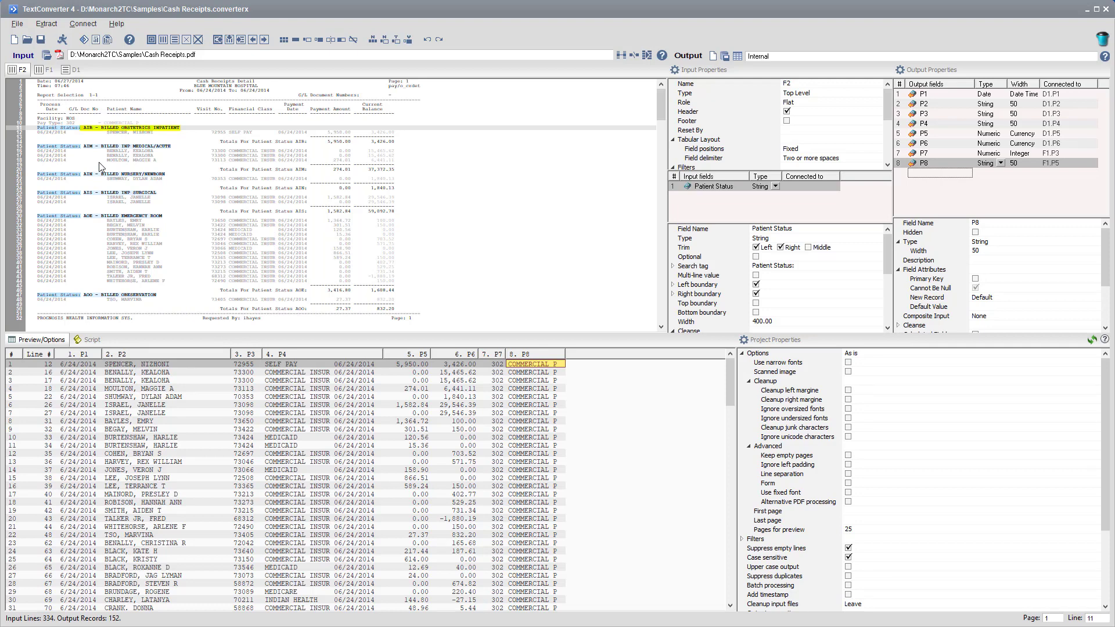
Set the Patient Status field's right boundary to 1 space and add the field to the output fields
scroll(886, 242, down, 1)
scroll(755, 262, down, 1)
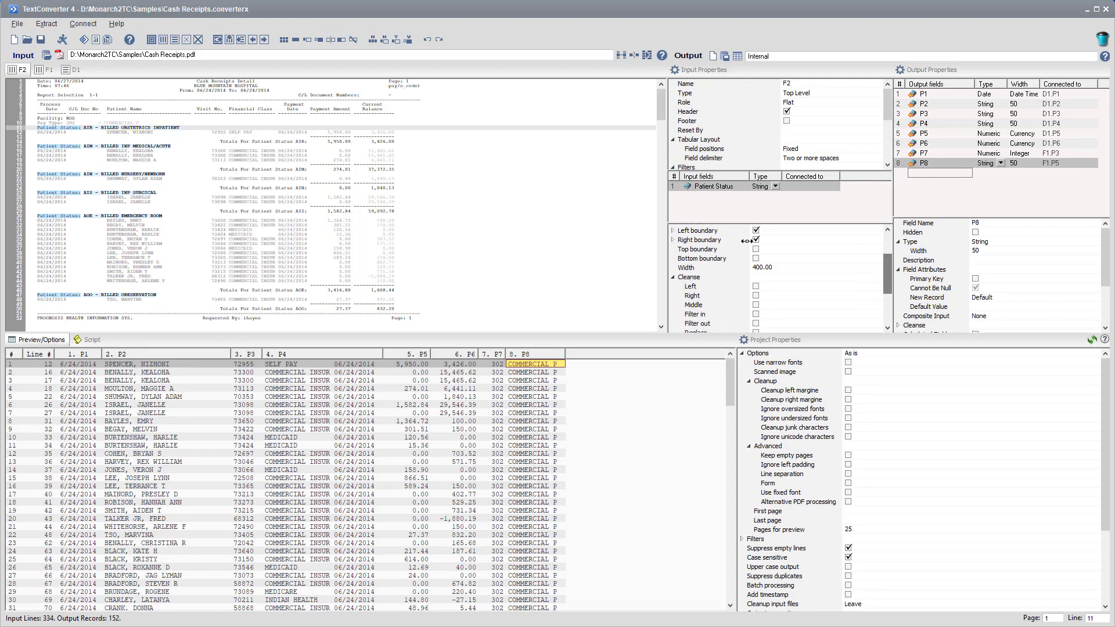
click(673, 239)
click(795, 273)
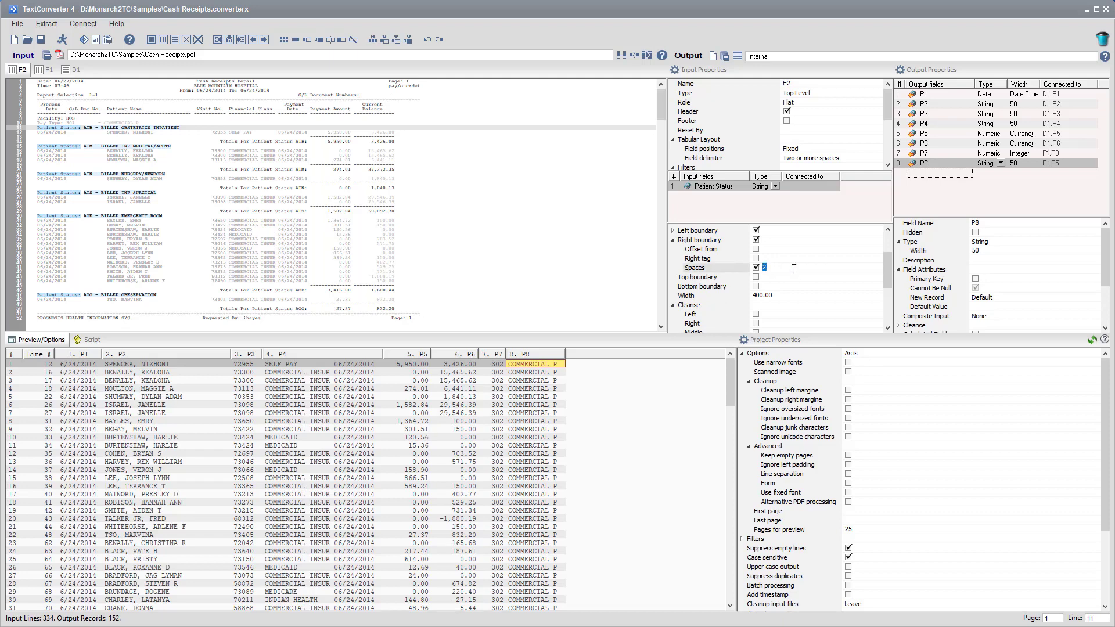
key(Return)
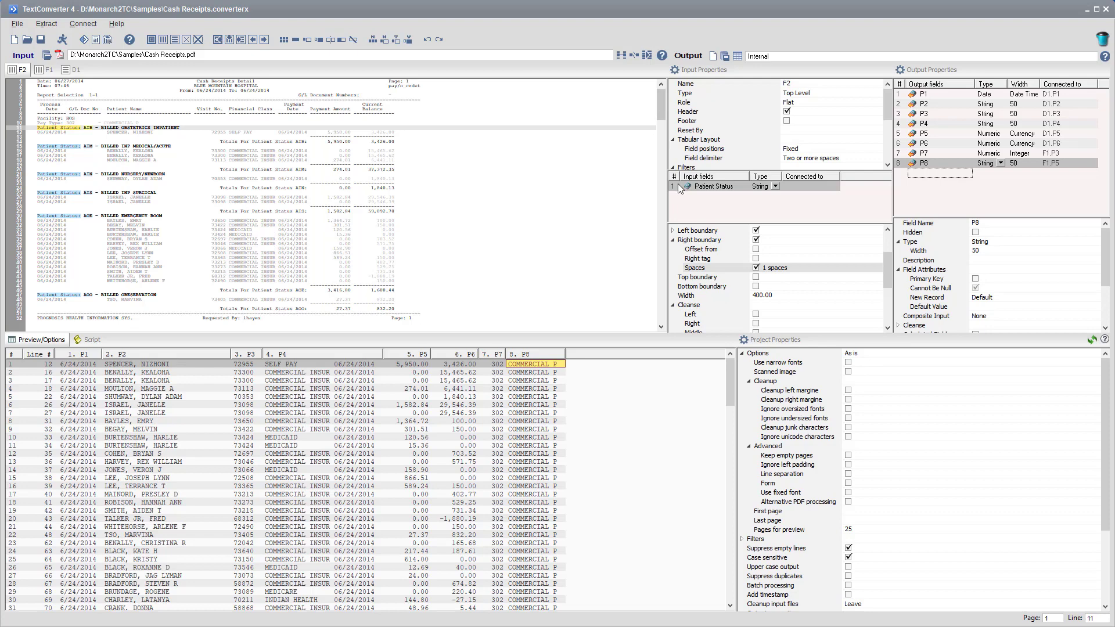
drag(678, 184, 936, 206)
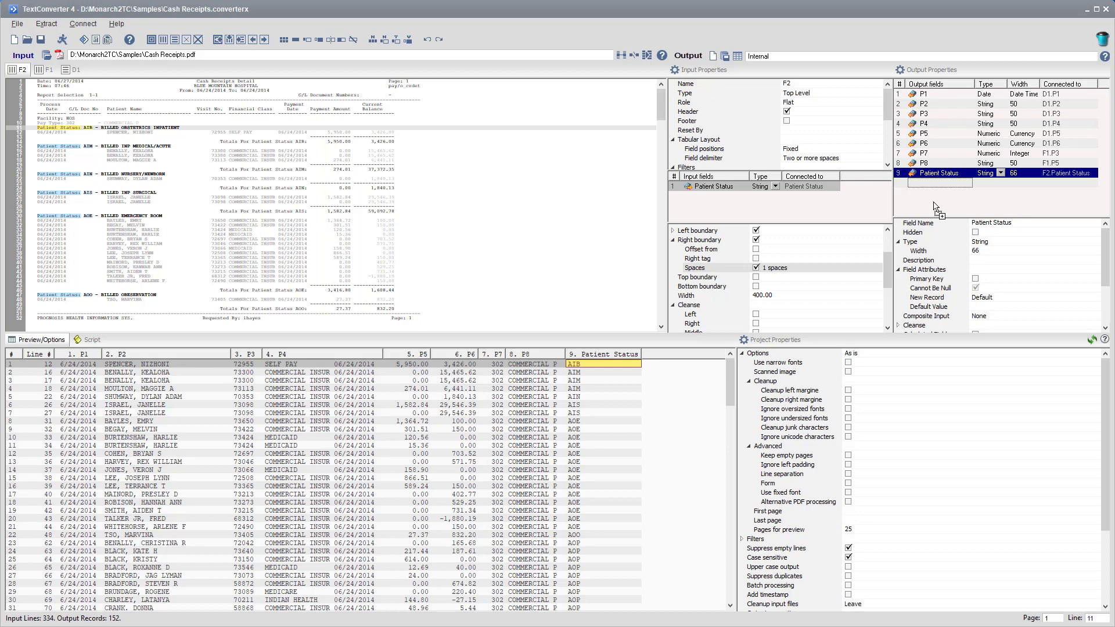
Delete all output fields and set Cash Receipts.csv from the Samples folder as the output table
key(ctrl+a)
key(Delete)
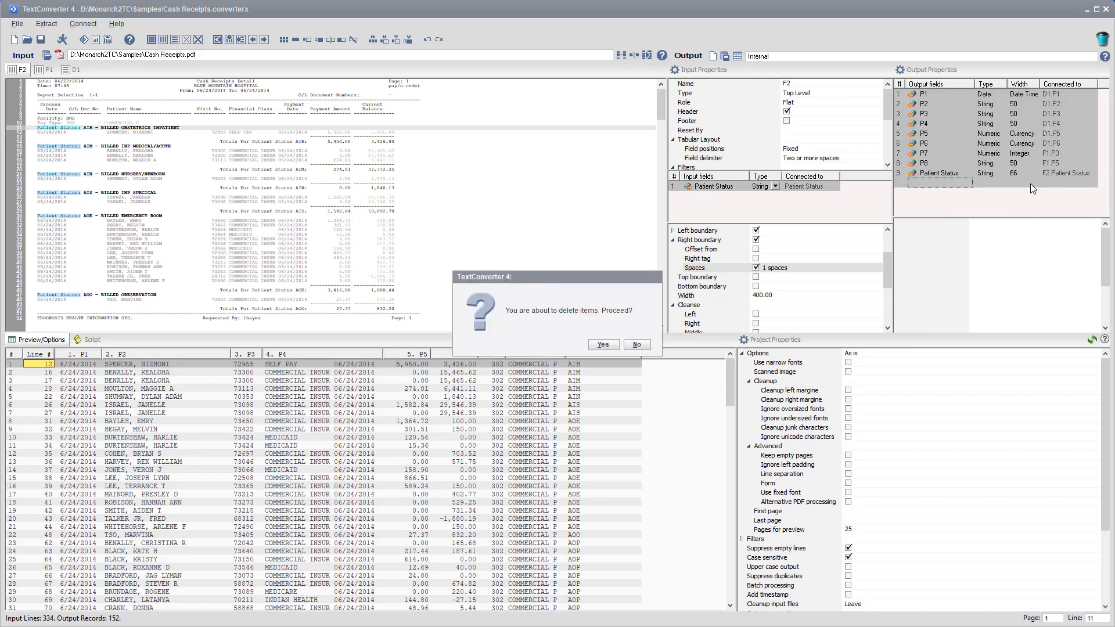
key(Return)
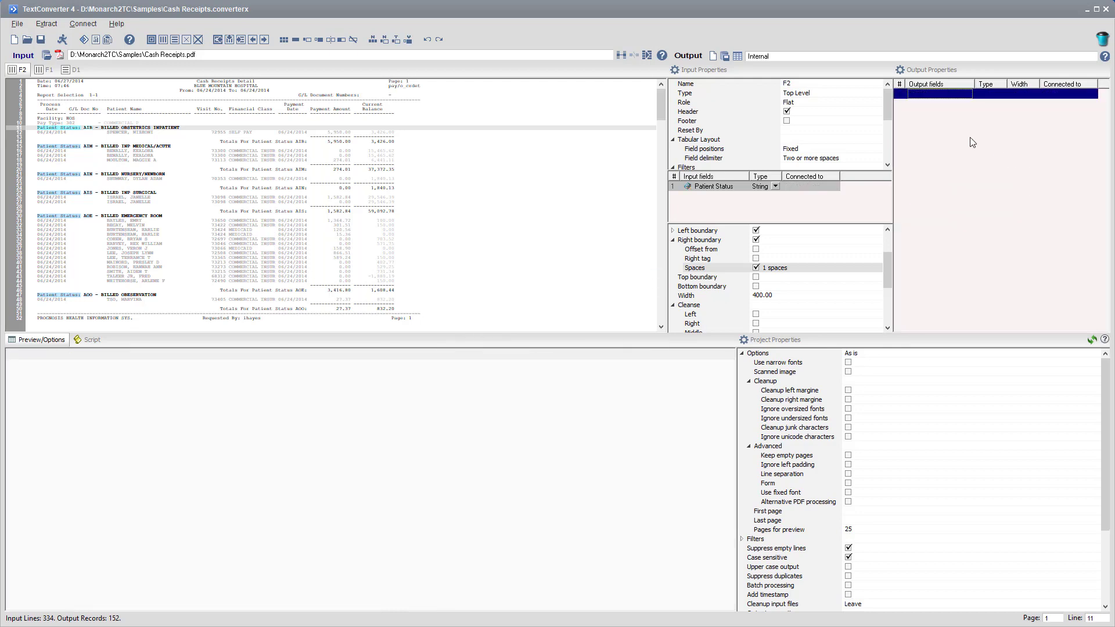
click(725, 55)
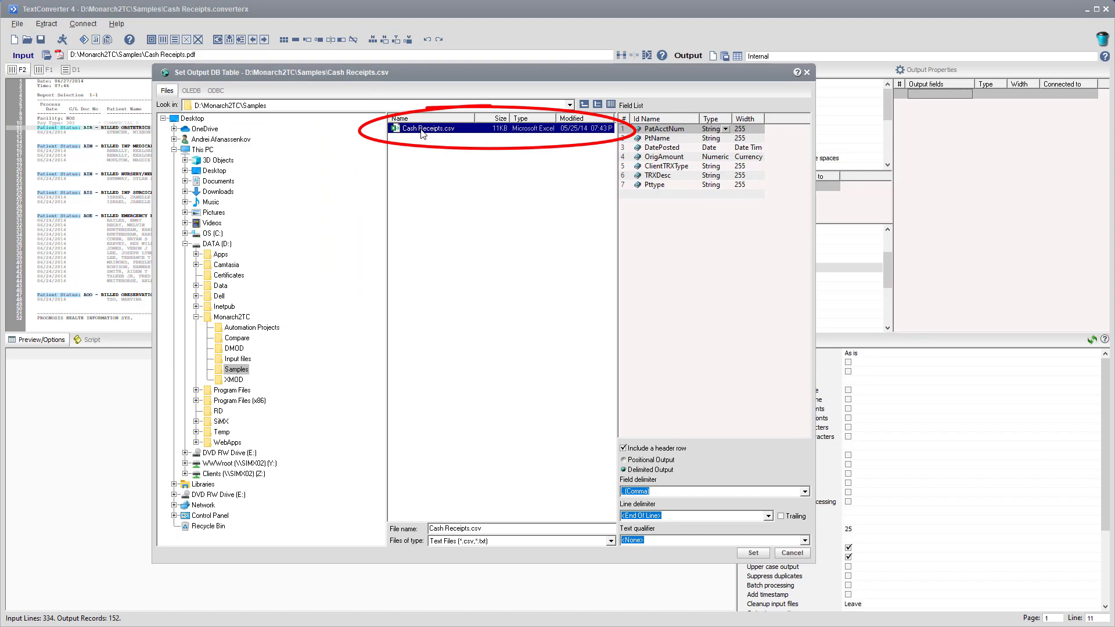
double_click(422, 129)
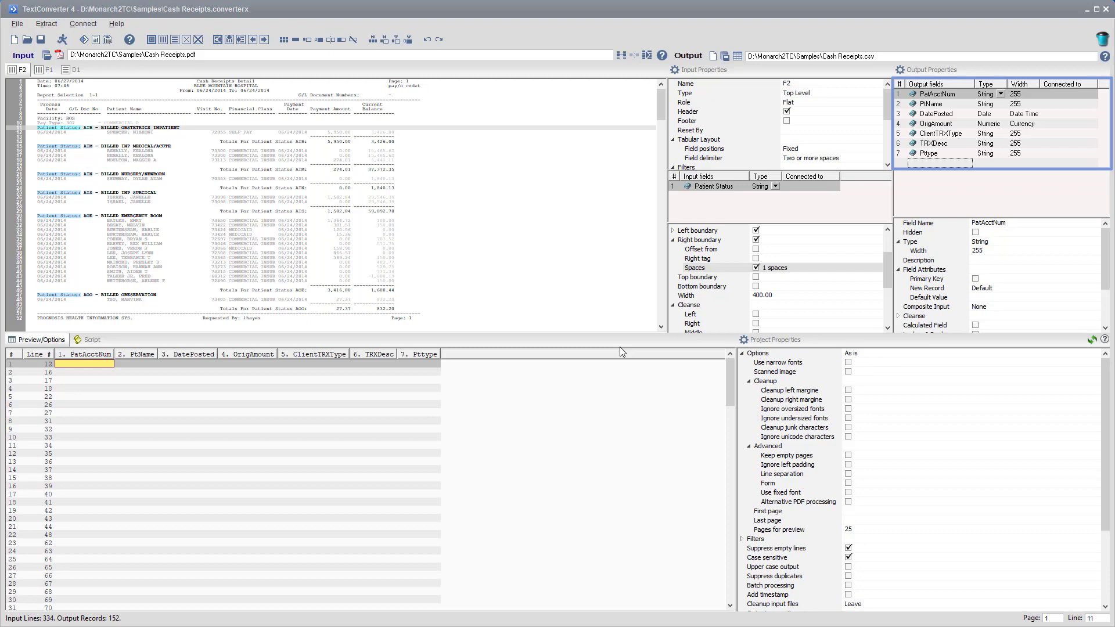
Connect D1's visit number field P3 to the PatAcctNum output field and patient name field P2 to PtName
click(218, 221)
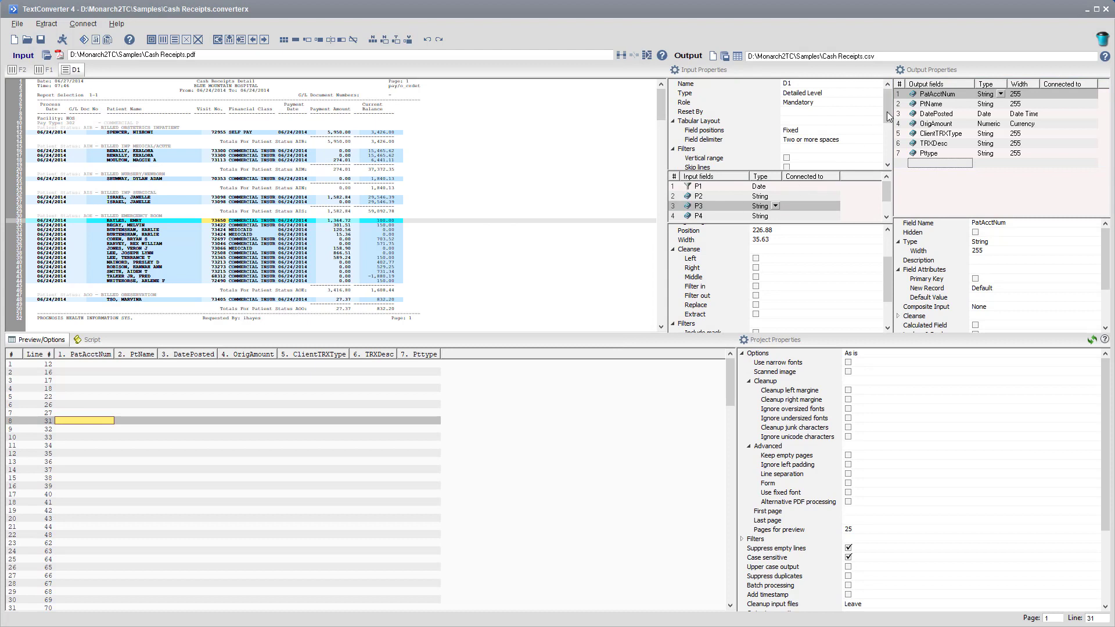
click(621, 56)
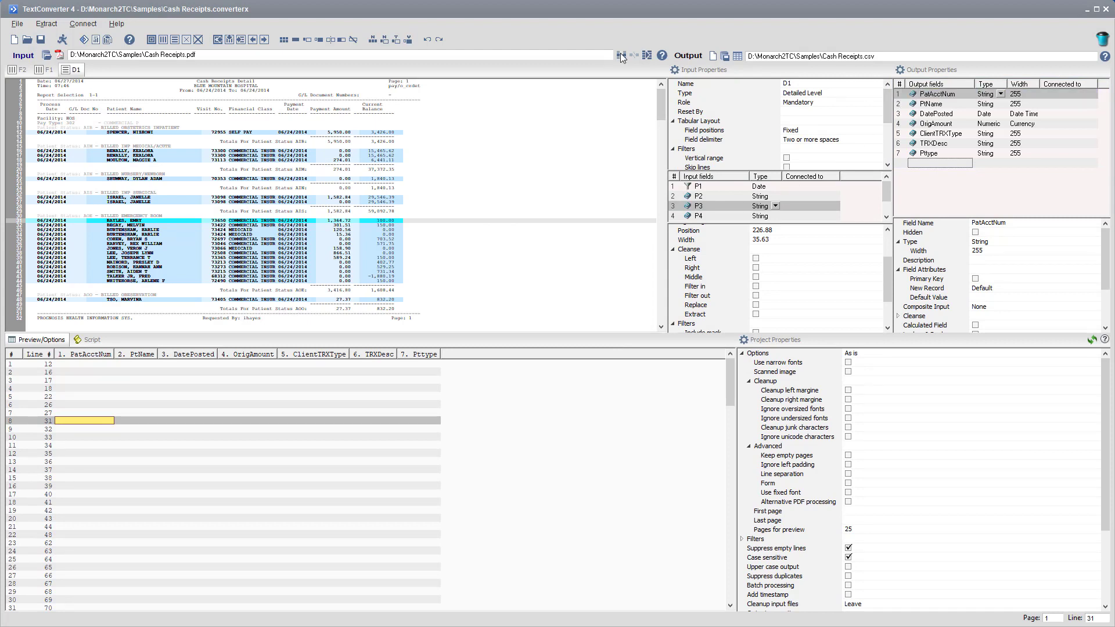
click(141, 198)
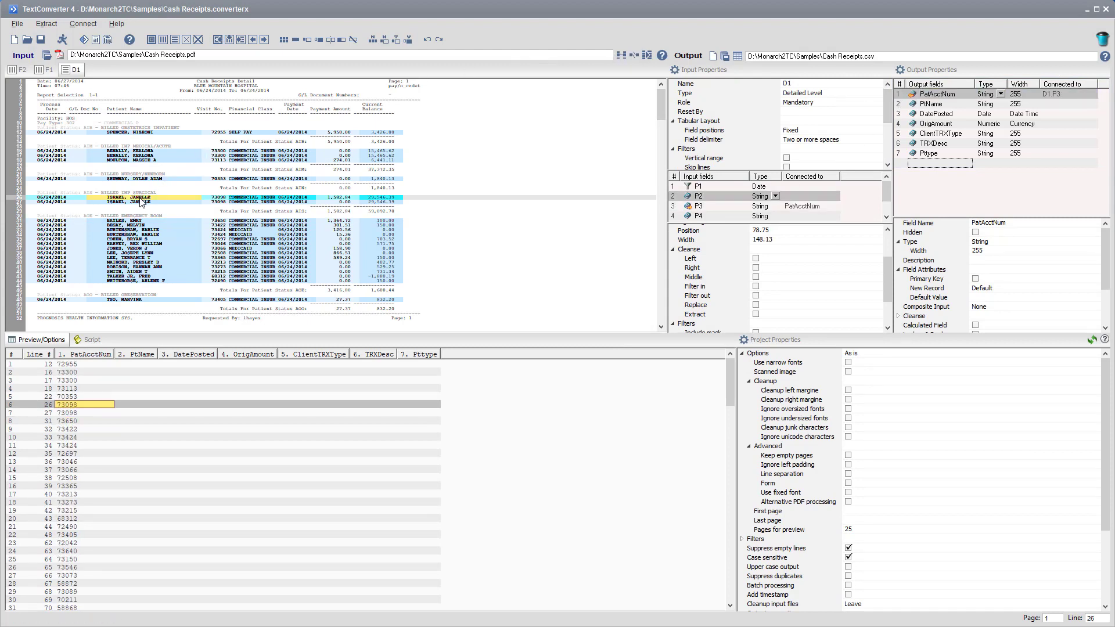
click(942, 107)
click(621, 55)
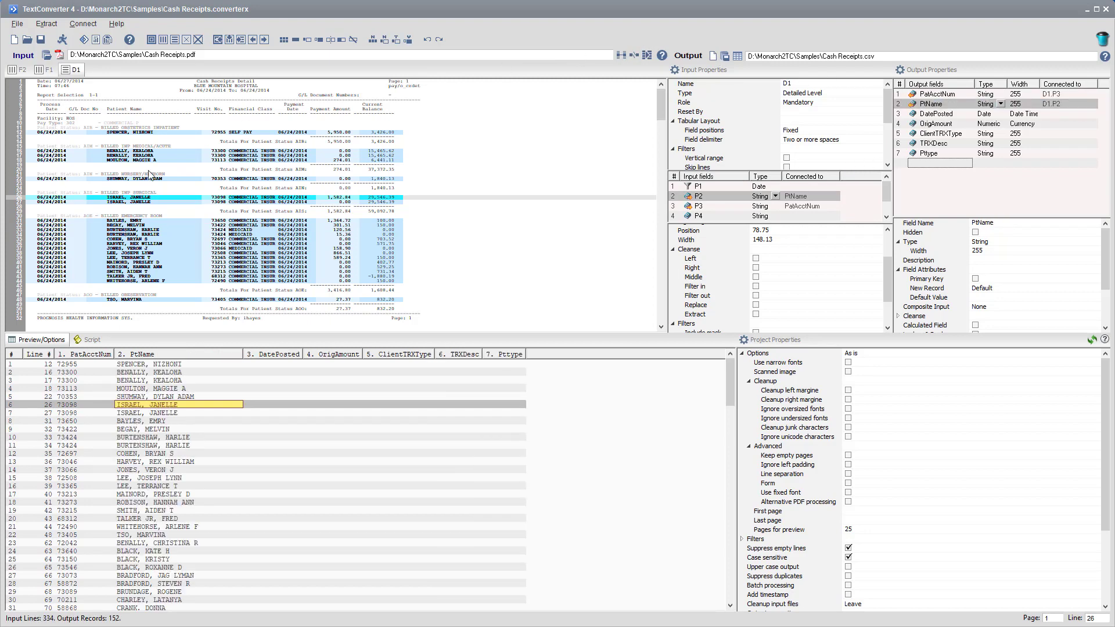
Connect D1's date field P1 to the DatePosted output field and set its date format to MM/DD/YYYY
click(58, 235)
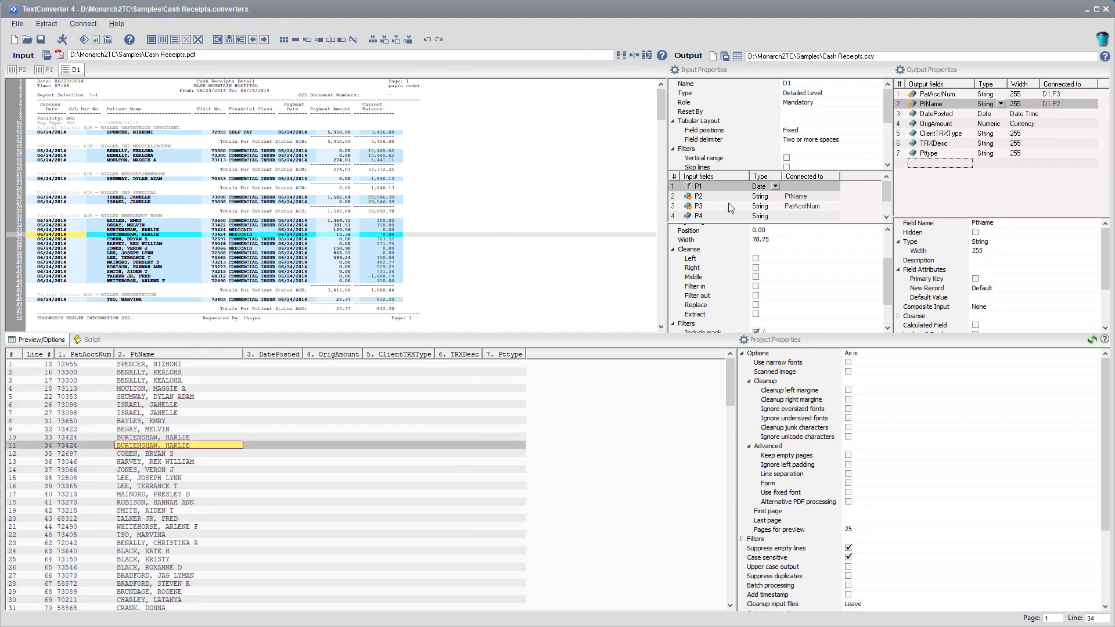
click(929, 114)
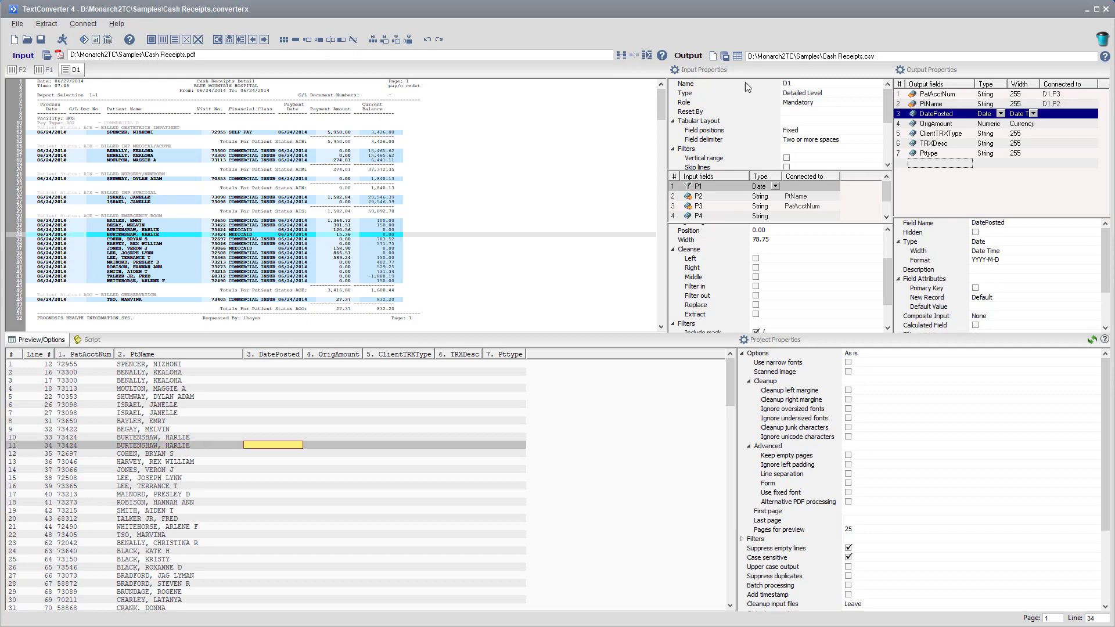
click(621, 55)
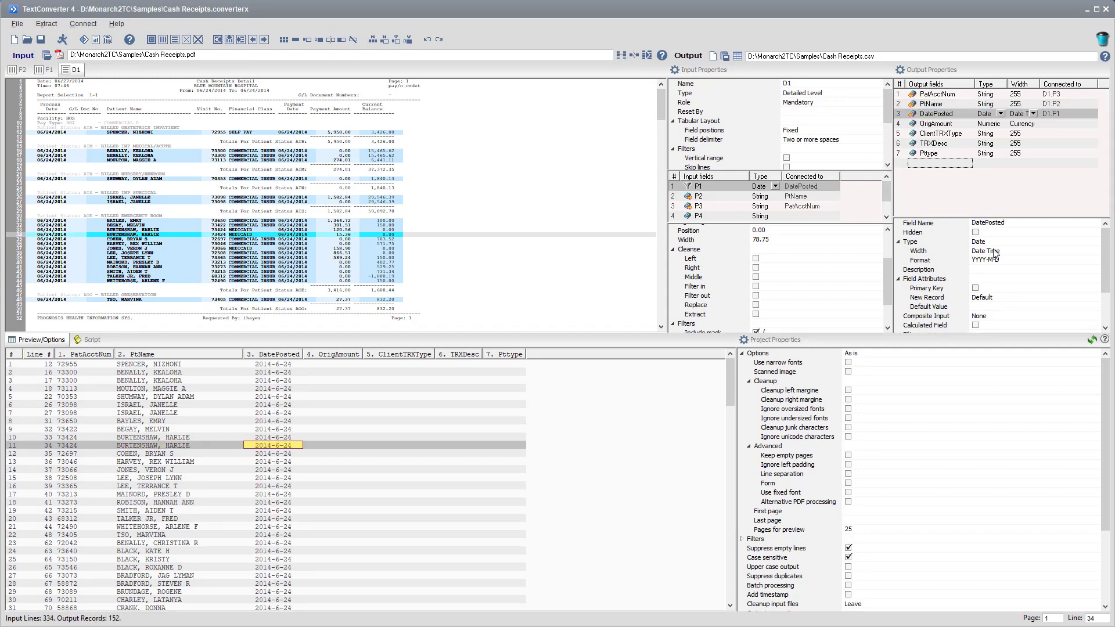
click(1021, 259)
click(1093, 260)
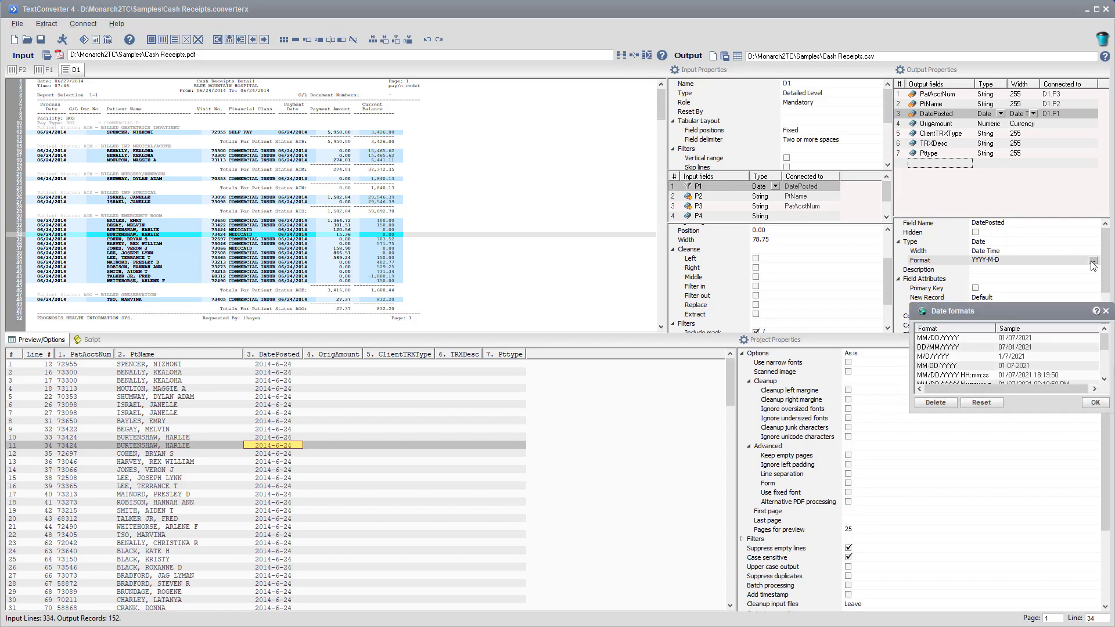
click(1025, 339)
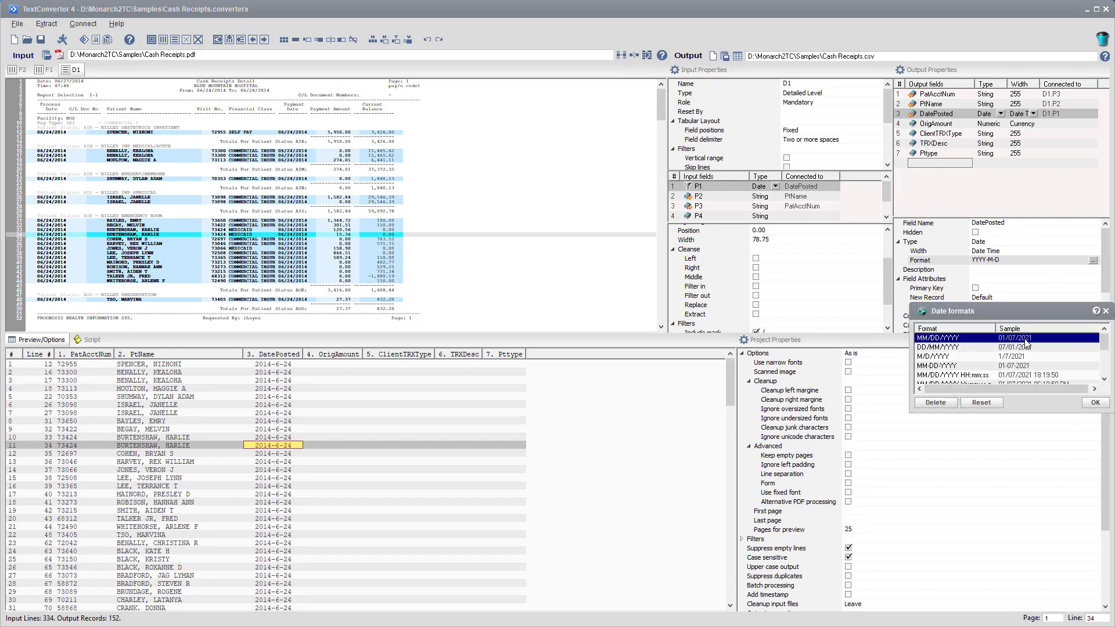
click(1097, 404)
Connect D1's payment amount field P5 to the OrigAmount output field
click(343, 230)
click(921, 125)
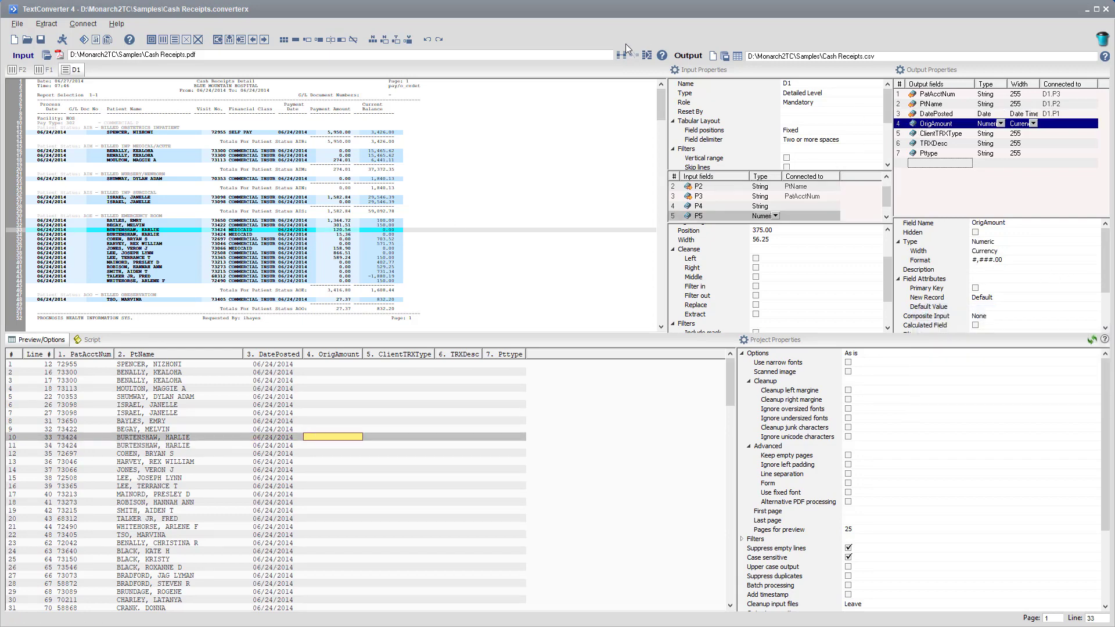
click(621, 55)
Connect F1's pay type code P3 to the ClientTRXType output field and its description P5 to TRXDesc
click(50, 72)
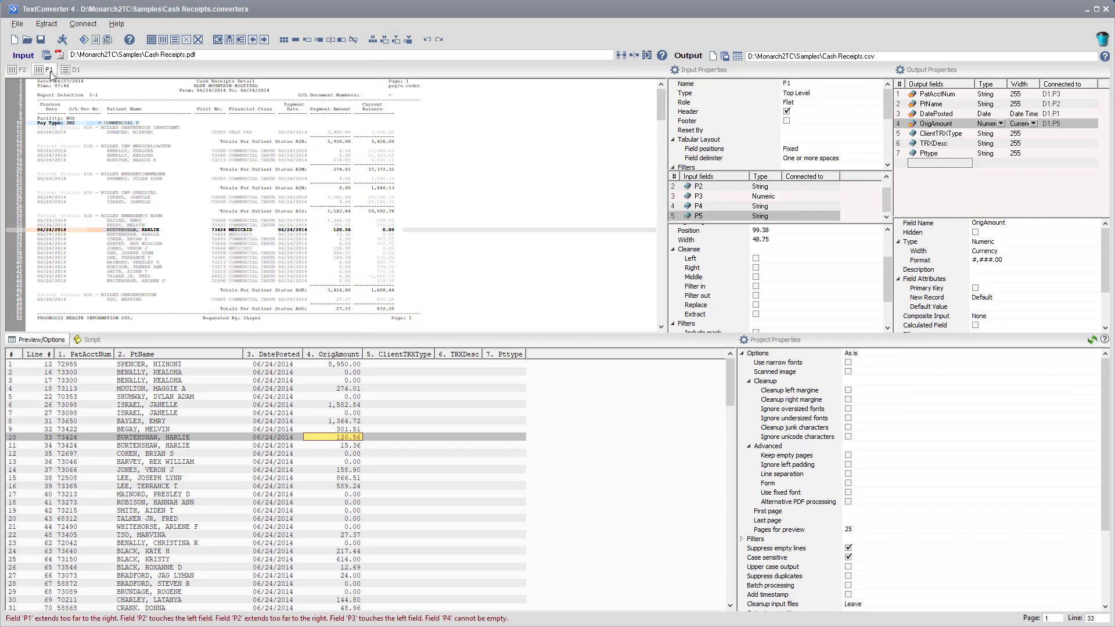
click(71, 123)
click(968, 139)
click(621, 55)
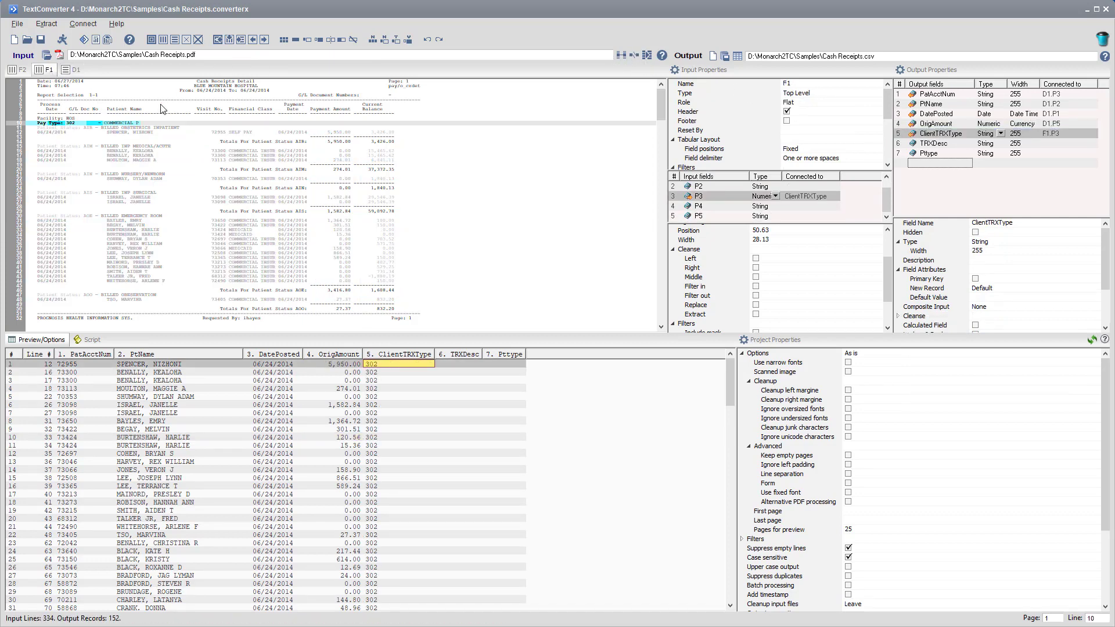
click(133, 122)
click(906, 145)
click(621, 56)
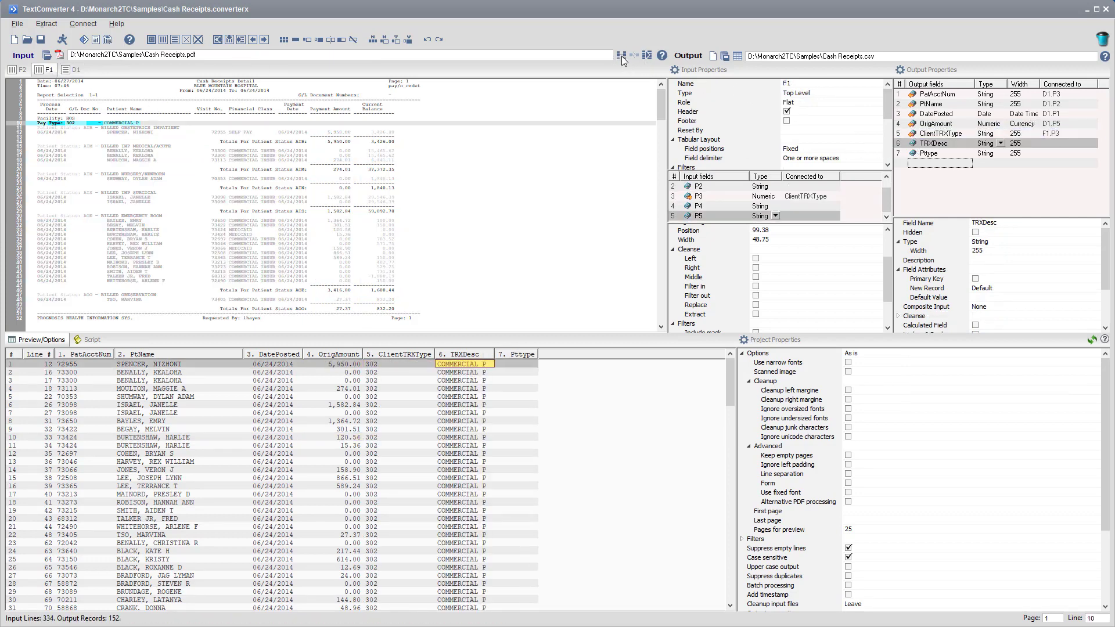
Connect F2's Patient Status field to the Pttype output field and append TC to the output file's base name
click(20, 70)
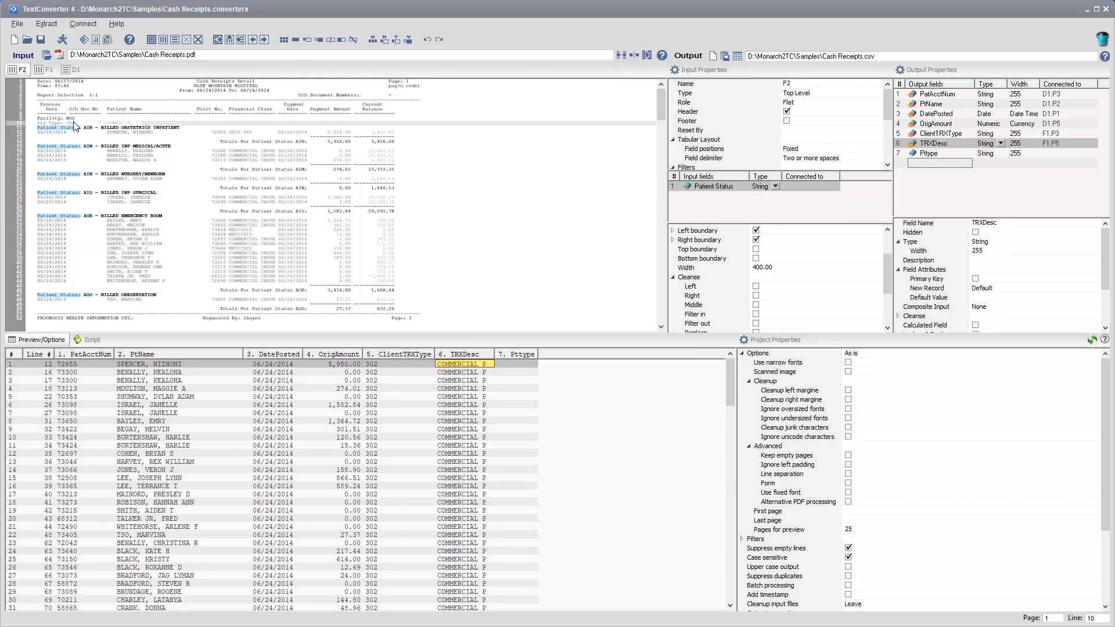
click(88, 127)
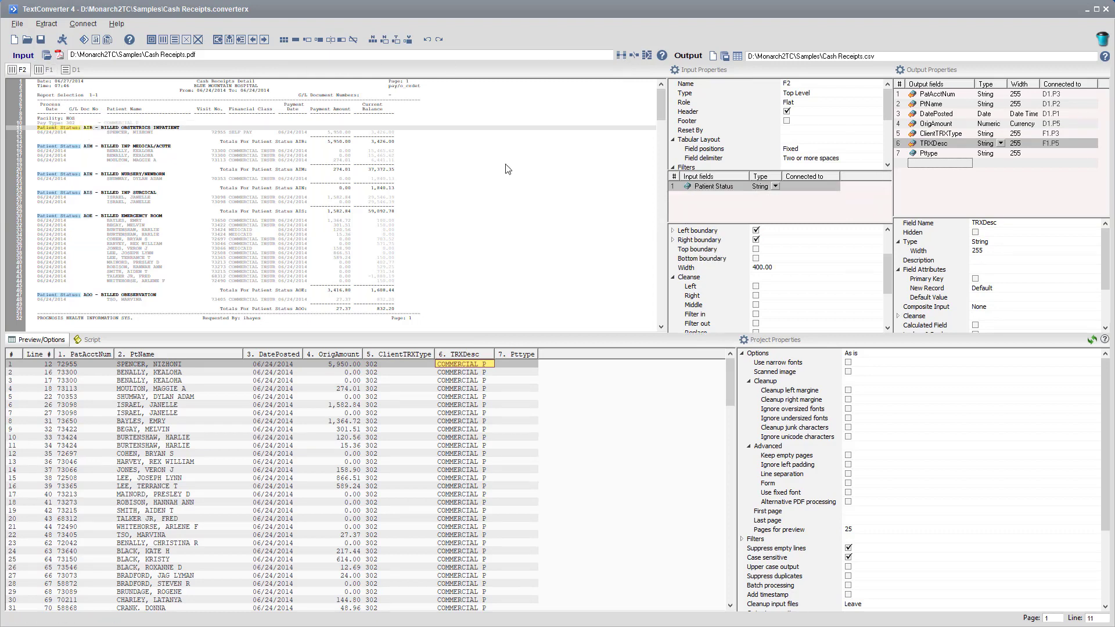
click(941, 156)
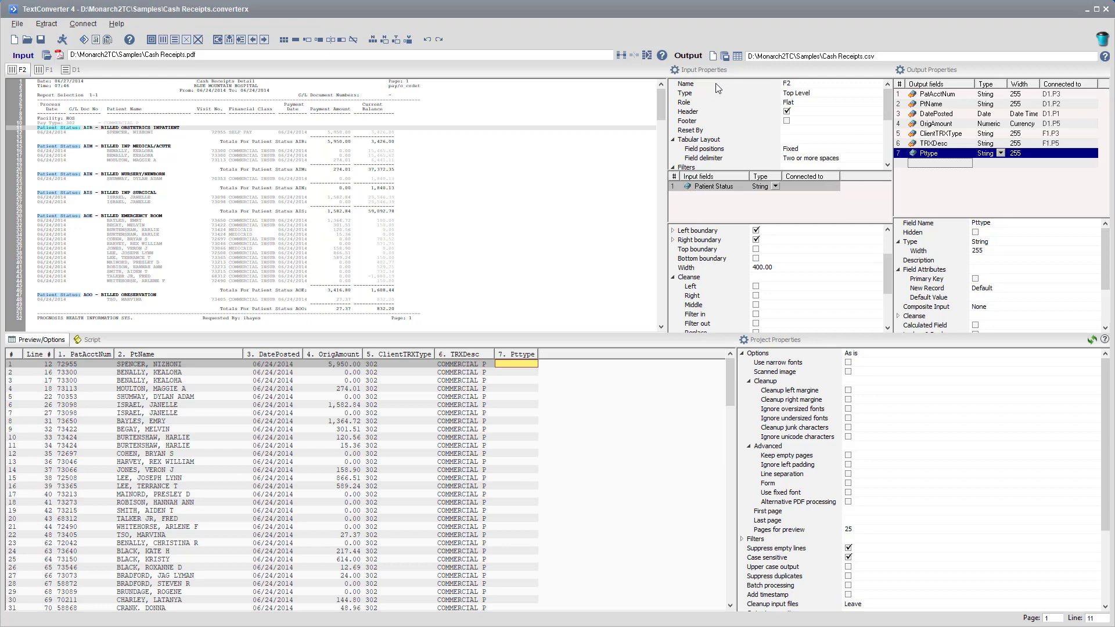
click(623, 56)
click(863, 57)
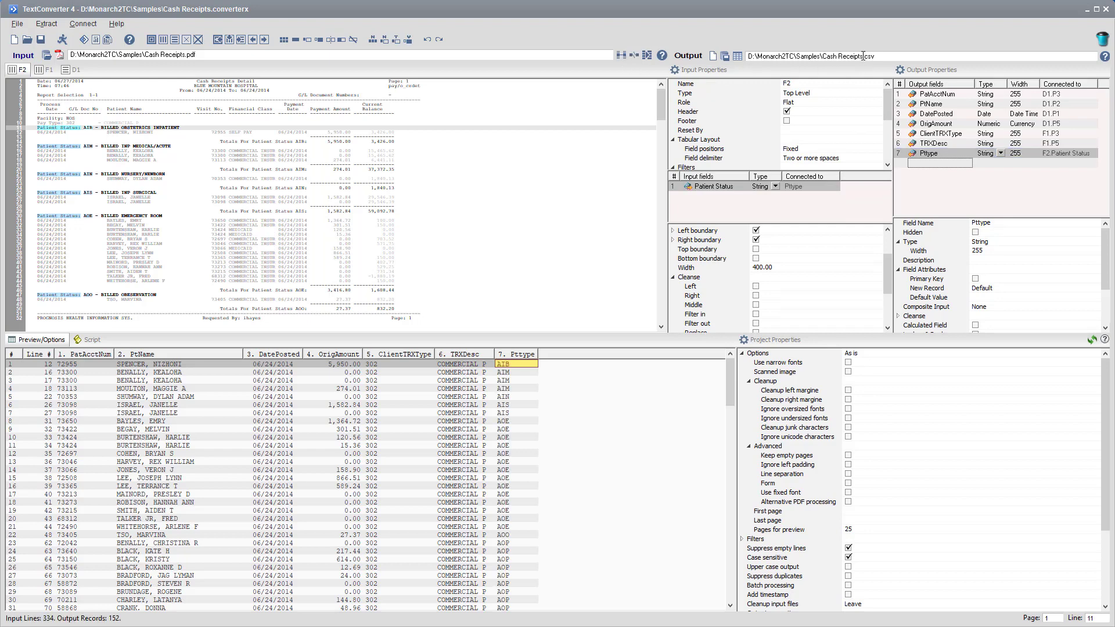
text(TC)
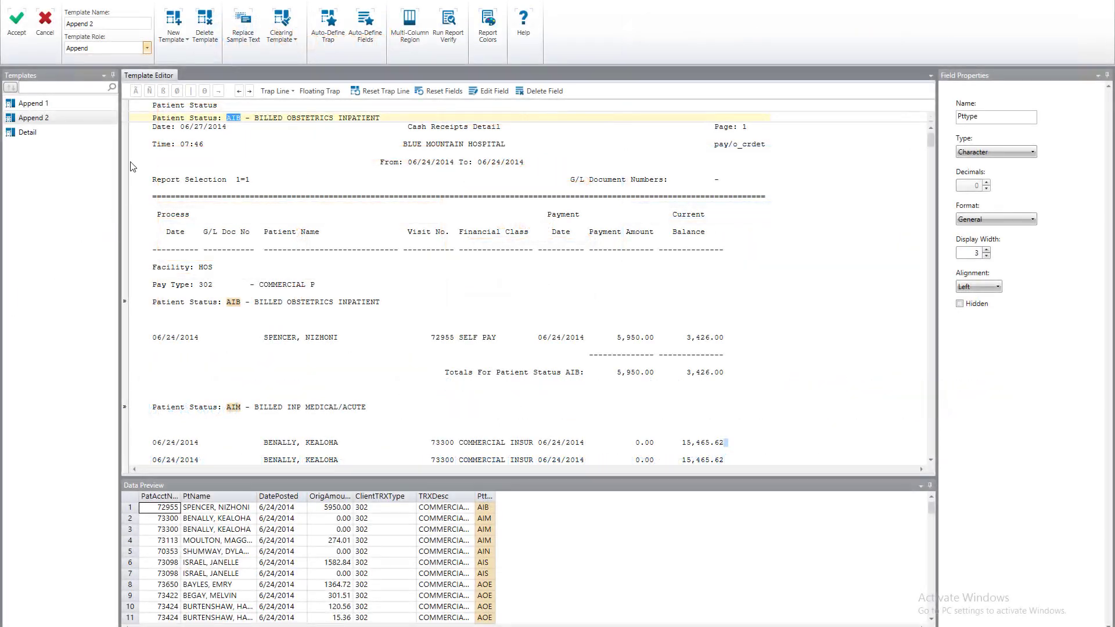
Display the template role choices for the Append 2 template in Monarch
click(148, 49)
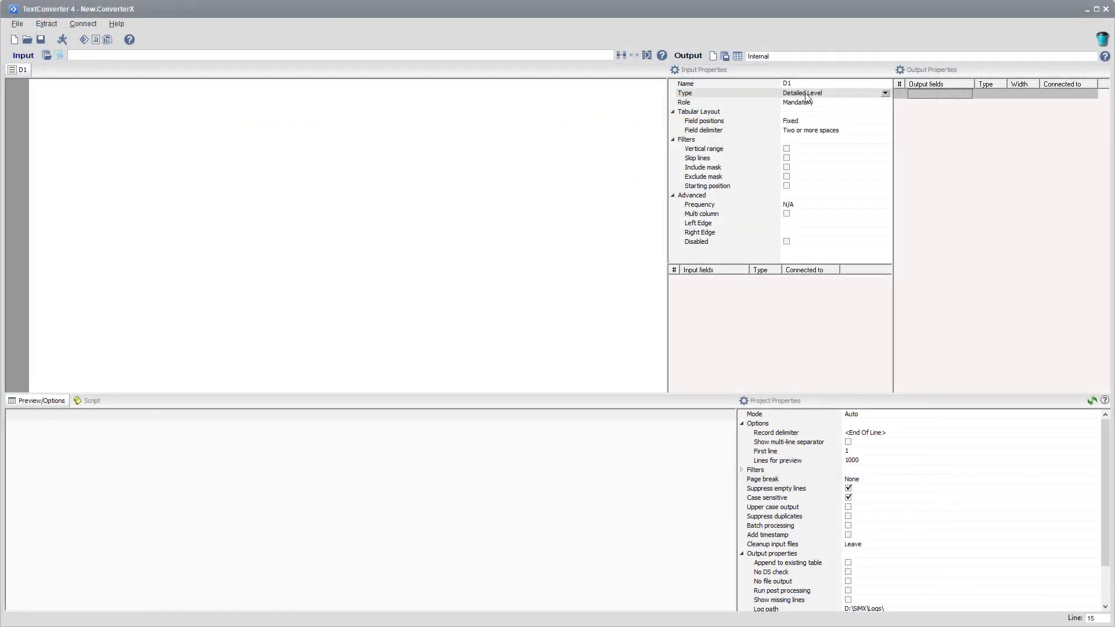
In TextConverter's new project, set template D1's type to Top Level and toggle its Header option
click(807, 97)
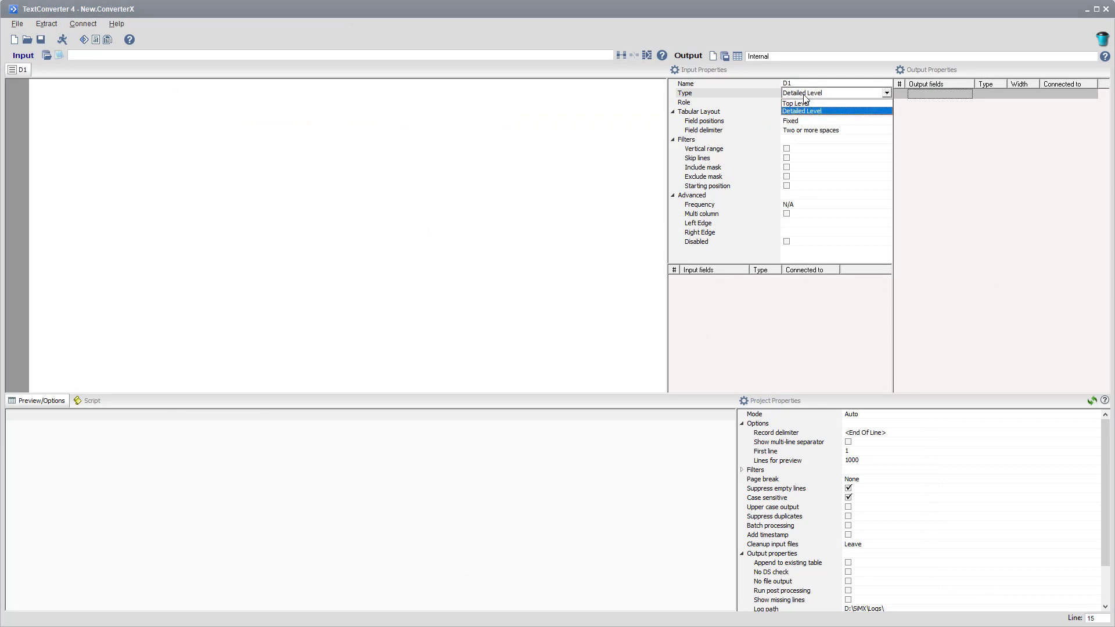
click(803, 106)
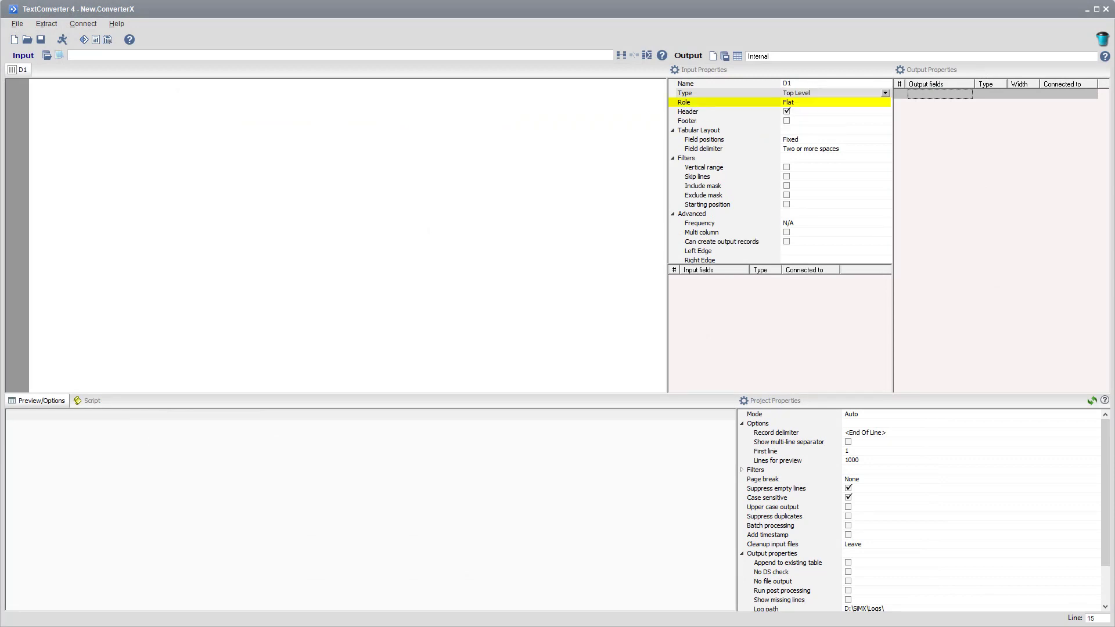
click(787, 112)
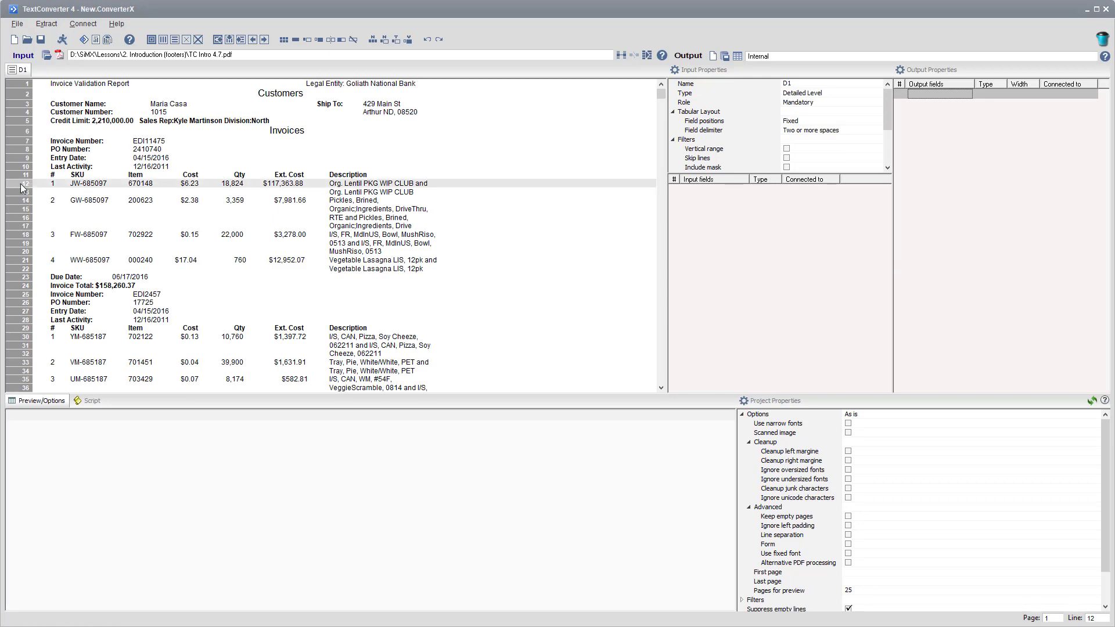
Create D1's tabular fields from the first invoice item on line 12 and make the description field multi-line
right_click(23, 187)
click(39, 198)
click(364, 185)
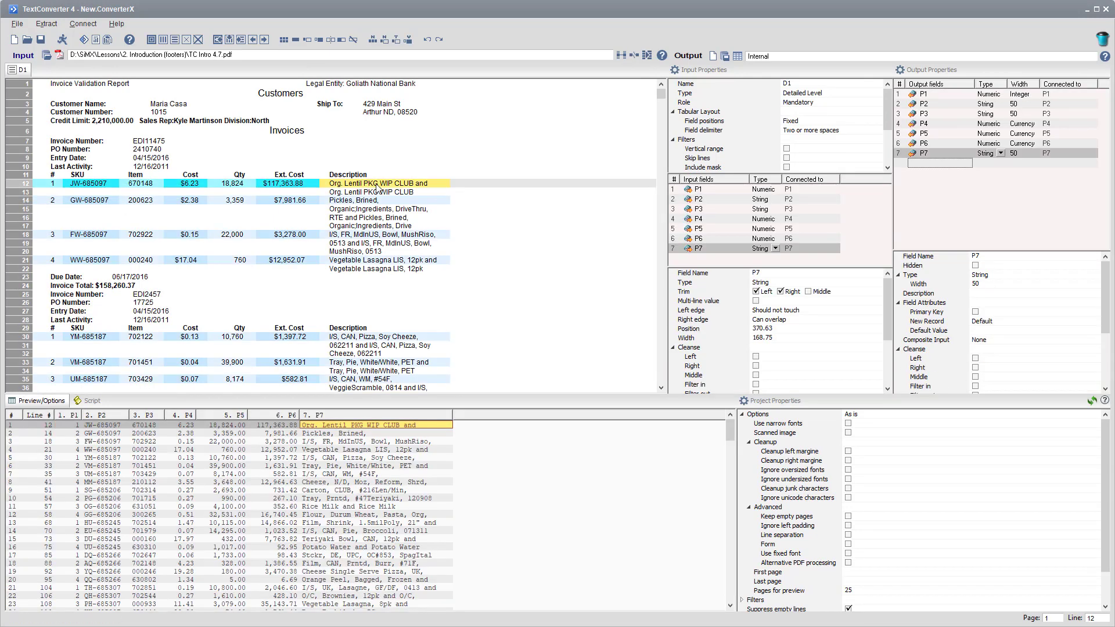
click(756, 301)
Add a flat top level template and define its tabular fields from the invoice header lines 7 to 10
right_click(421, 186)
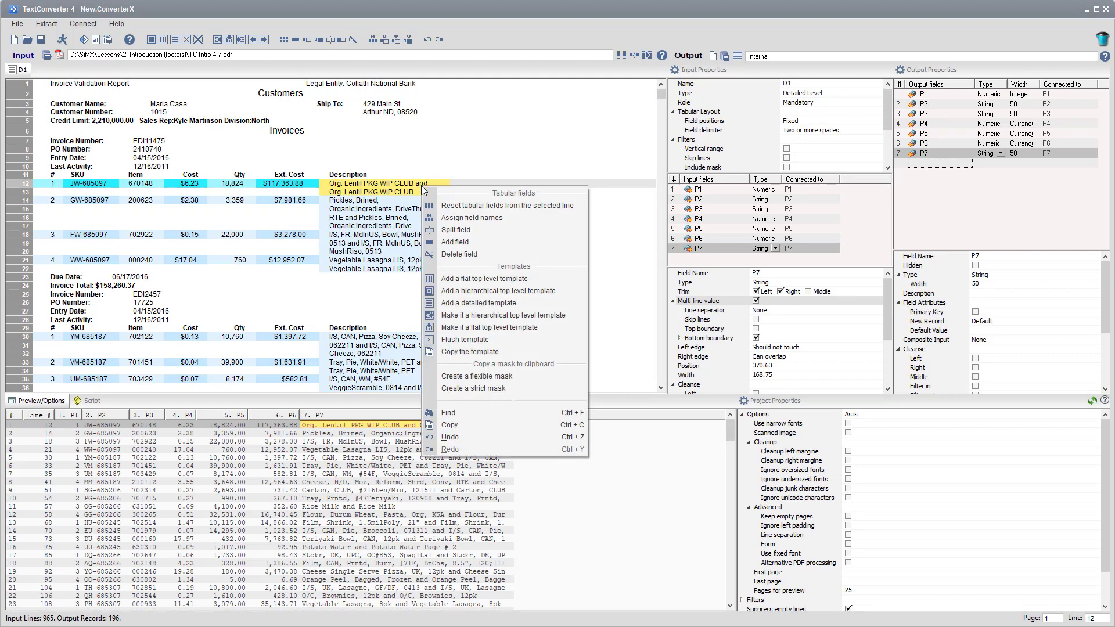
click(473, 280)
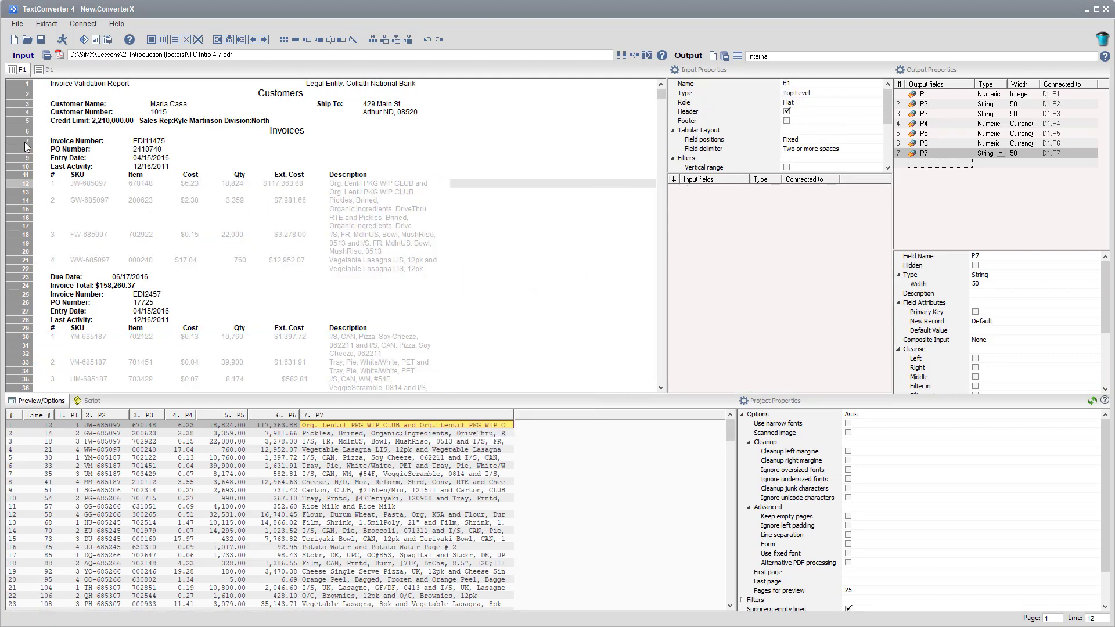
click(26, 141)
shift+click(22, 167)
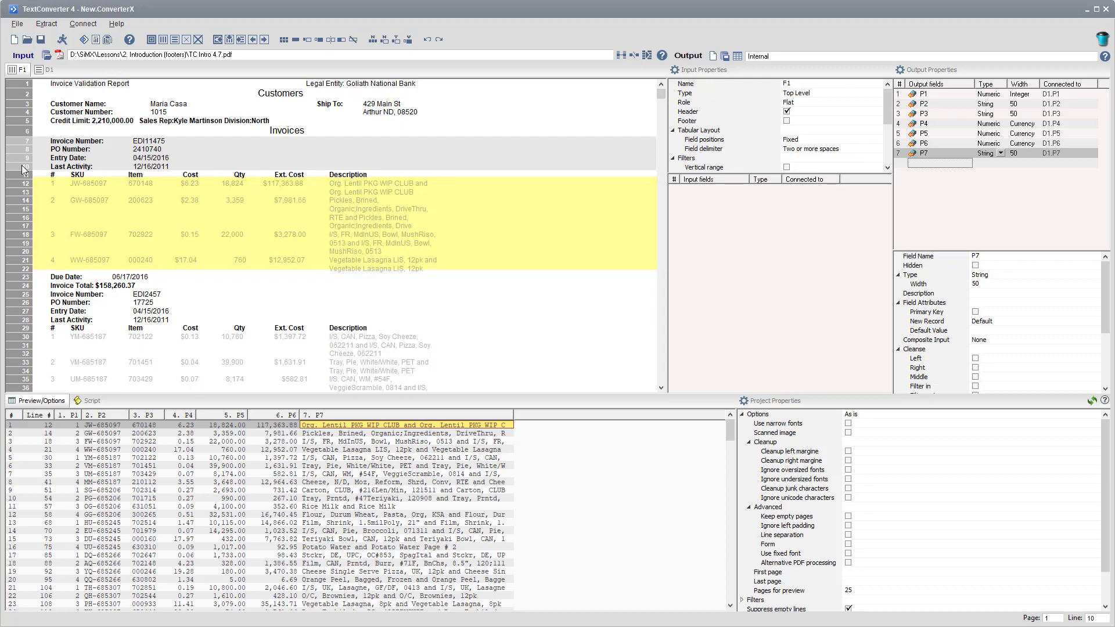
right_click(24, 169)
click(56, 187)
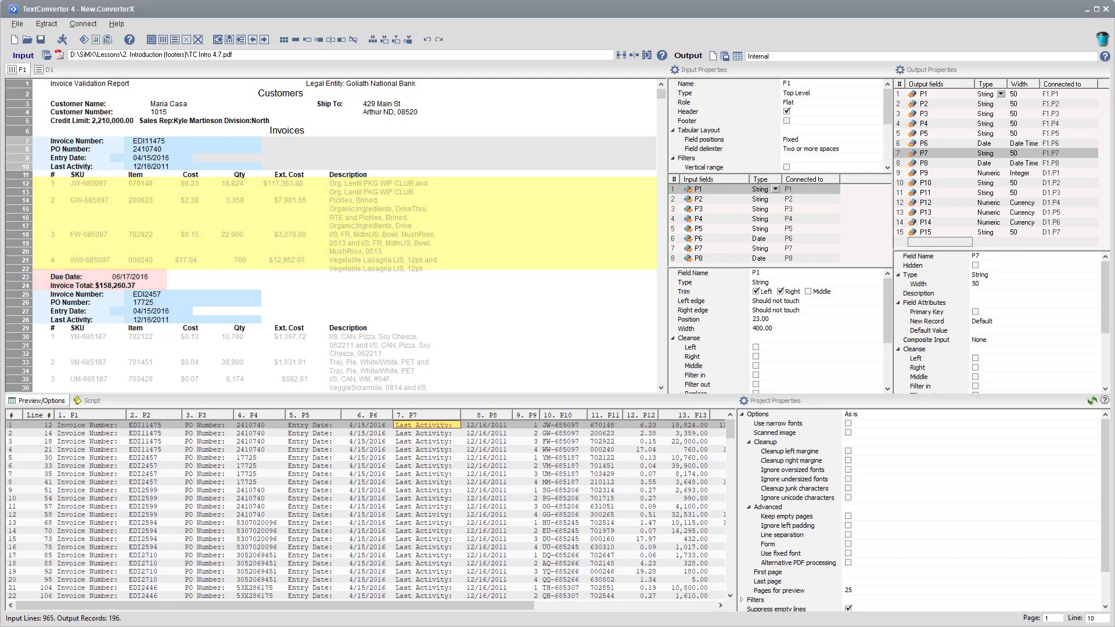
Add tagged fields to template F1 for the Due Date and Invoice Total labels on lines 23 and 24
click(65, 277)
right_click(68, 282)
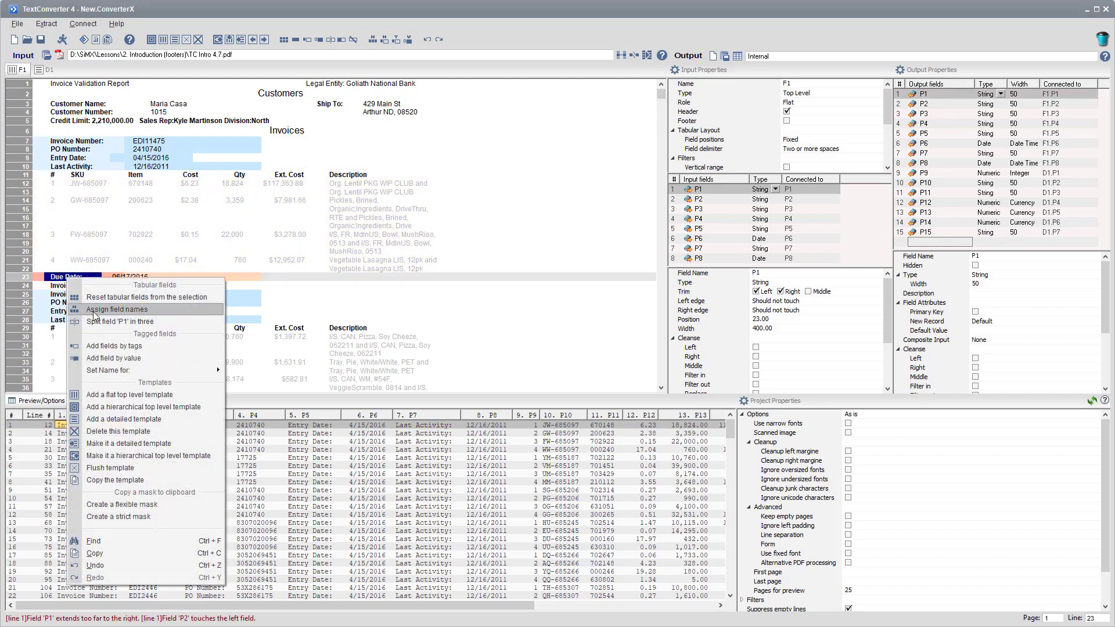
click(109, 347)
drag(67, 292, 40, 287)
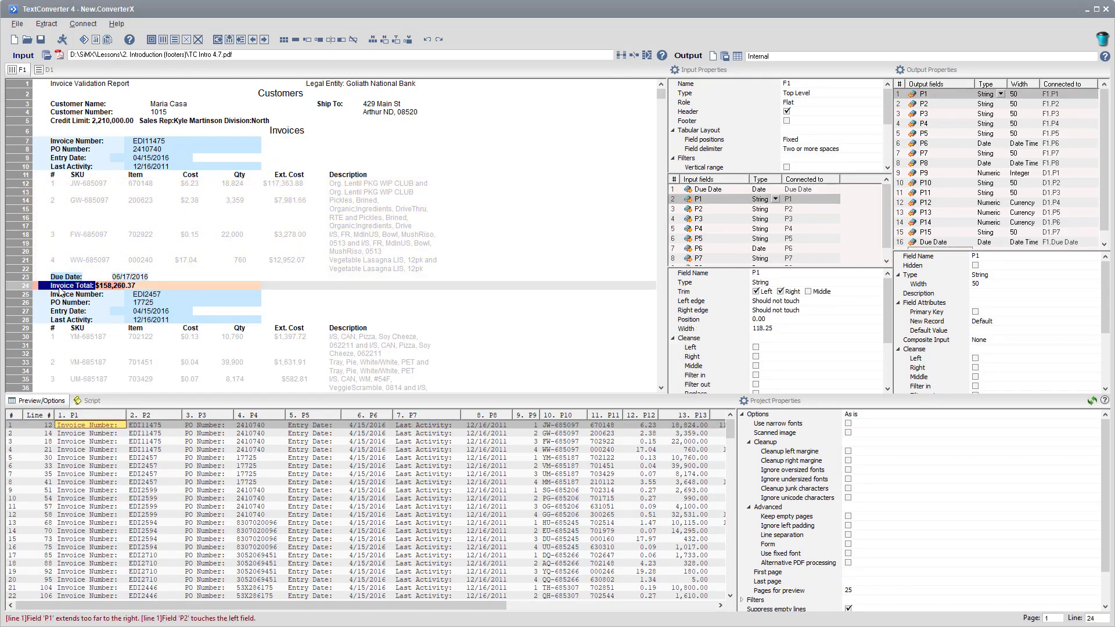
right_click(61, 286)
click(112, 358)
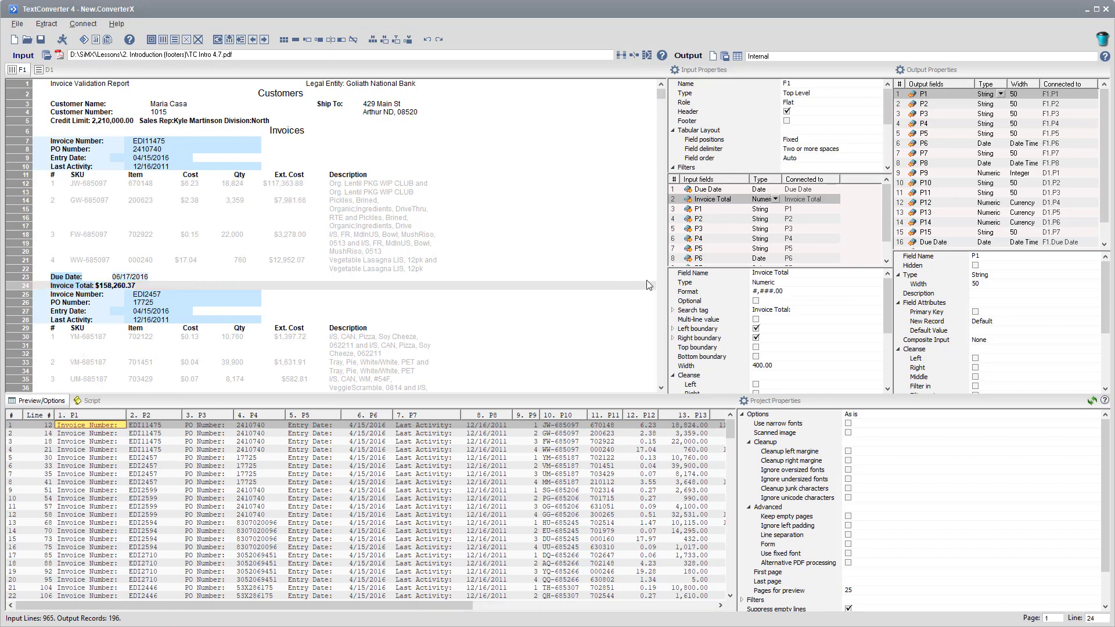
Enable F1's Footer option and check the Due Date and Invoice Total values in the output preview
click(787, 121)
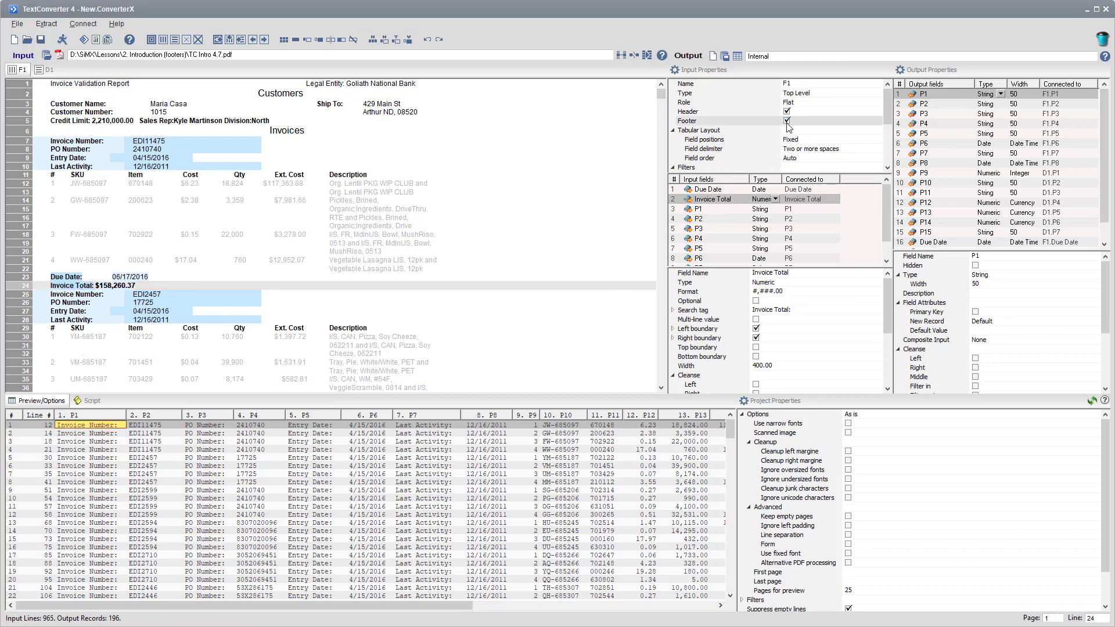
drag(434, 605, 692, 605)
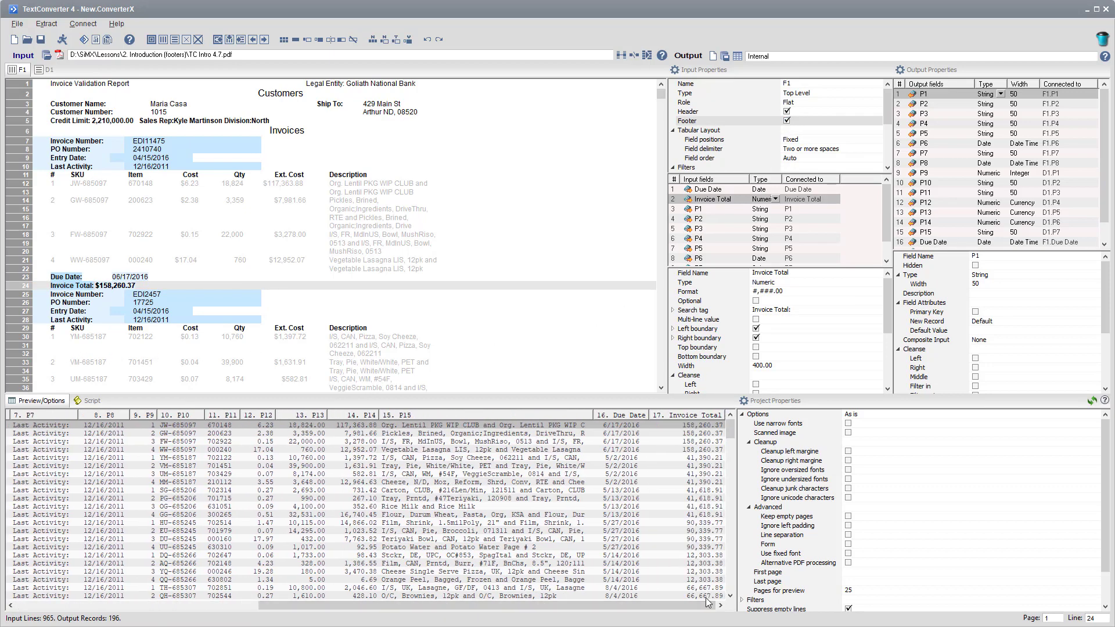
click(626, 443)
click(703, 442)
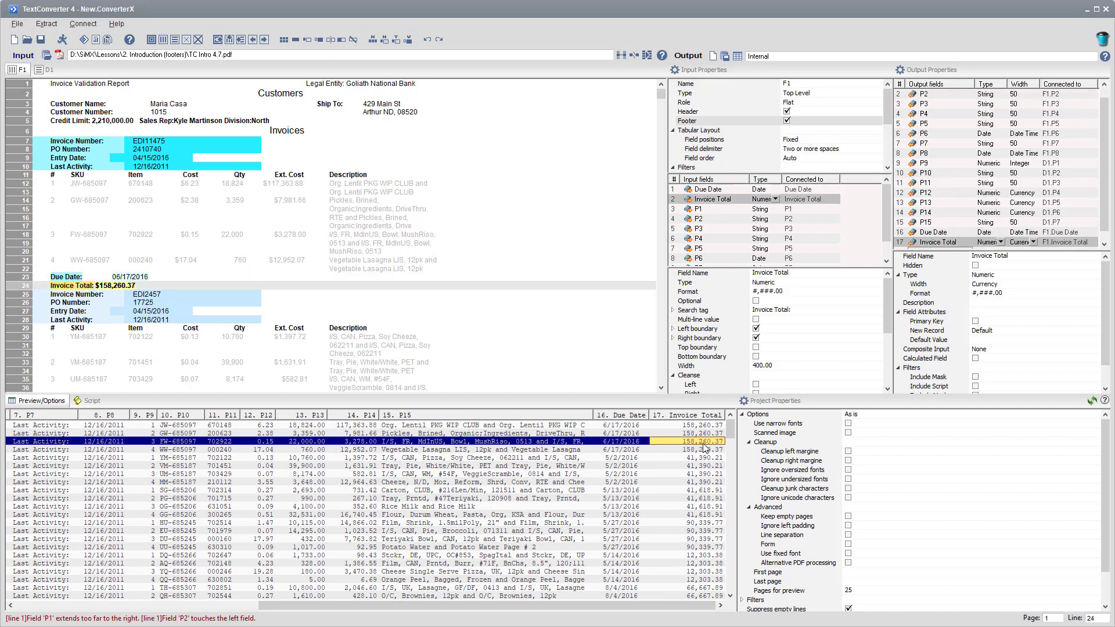